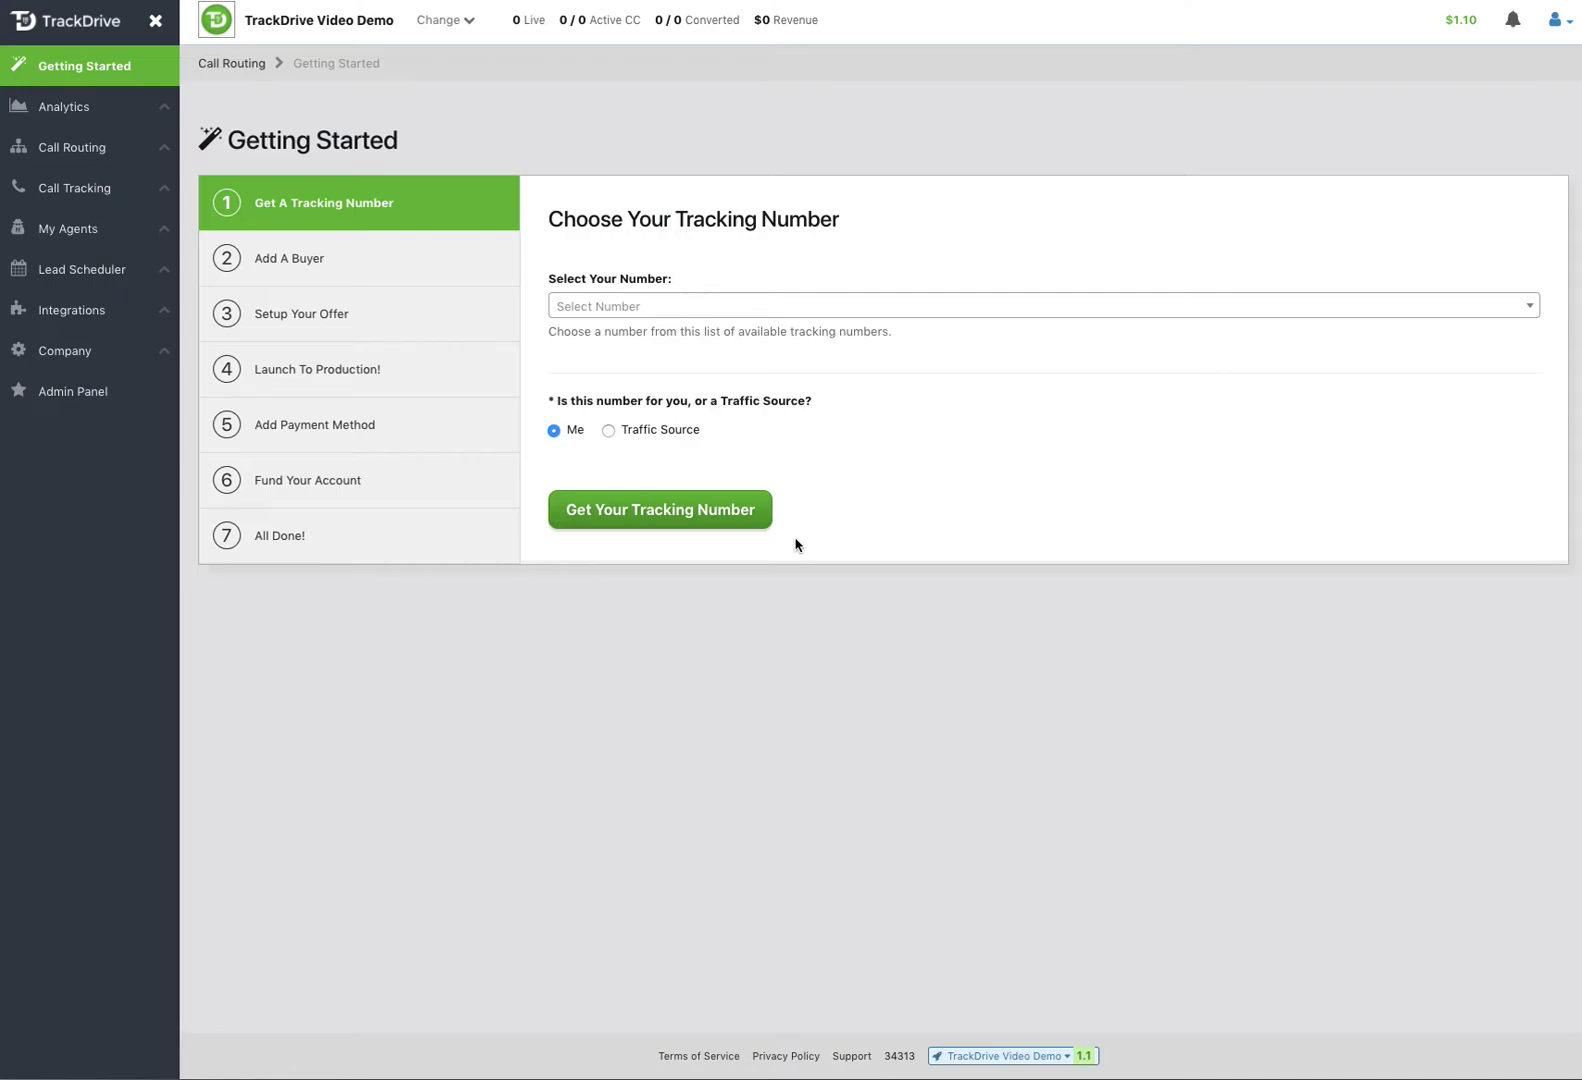
{"action": "left_click", "coordinate": [702, 309]}
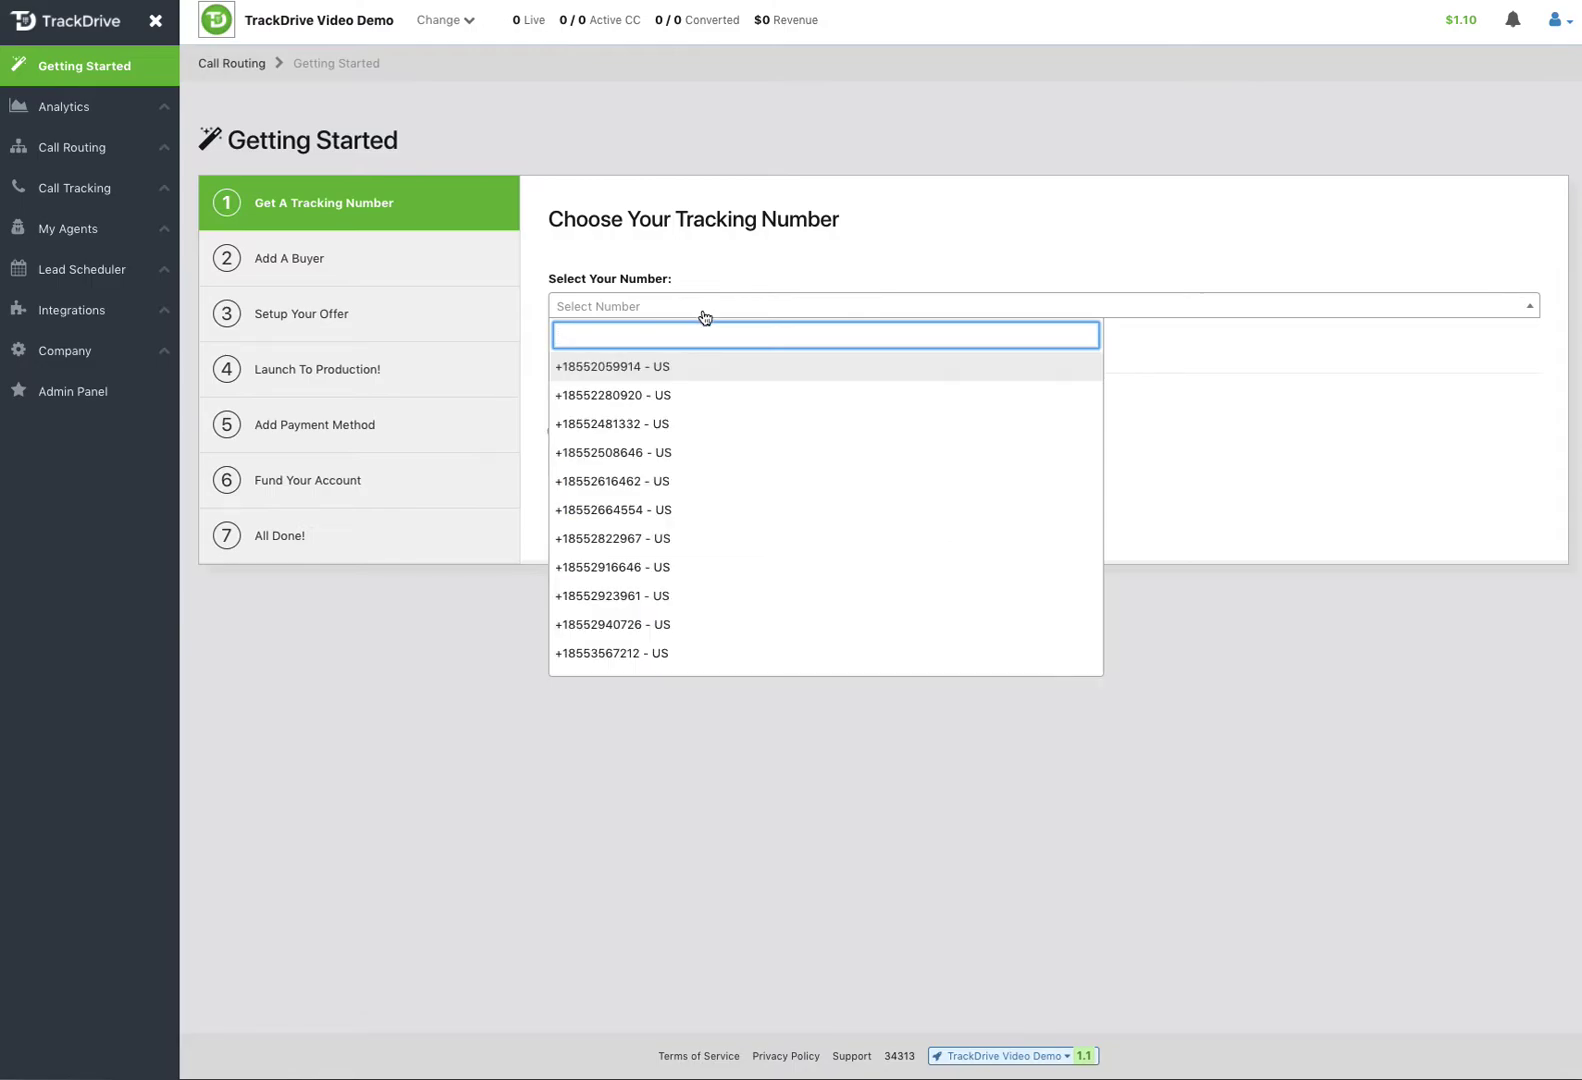
{"action": "left_click", "coordinate": [632, 424]}
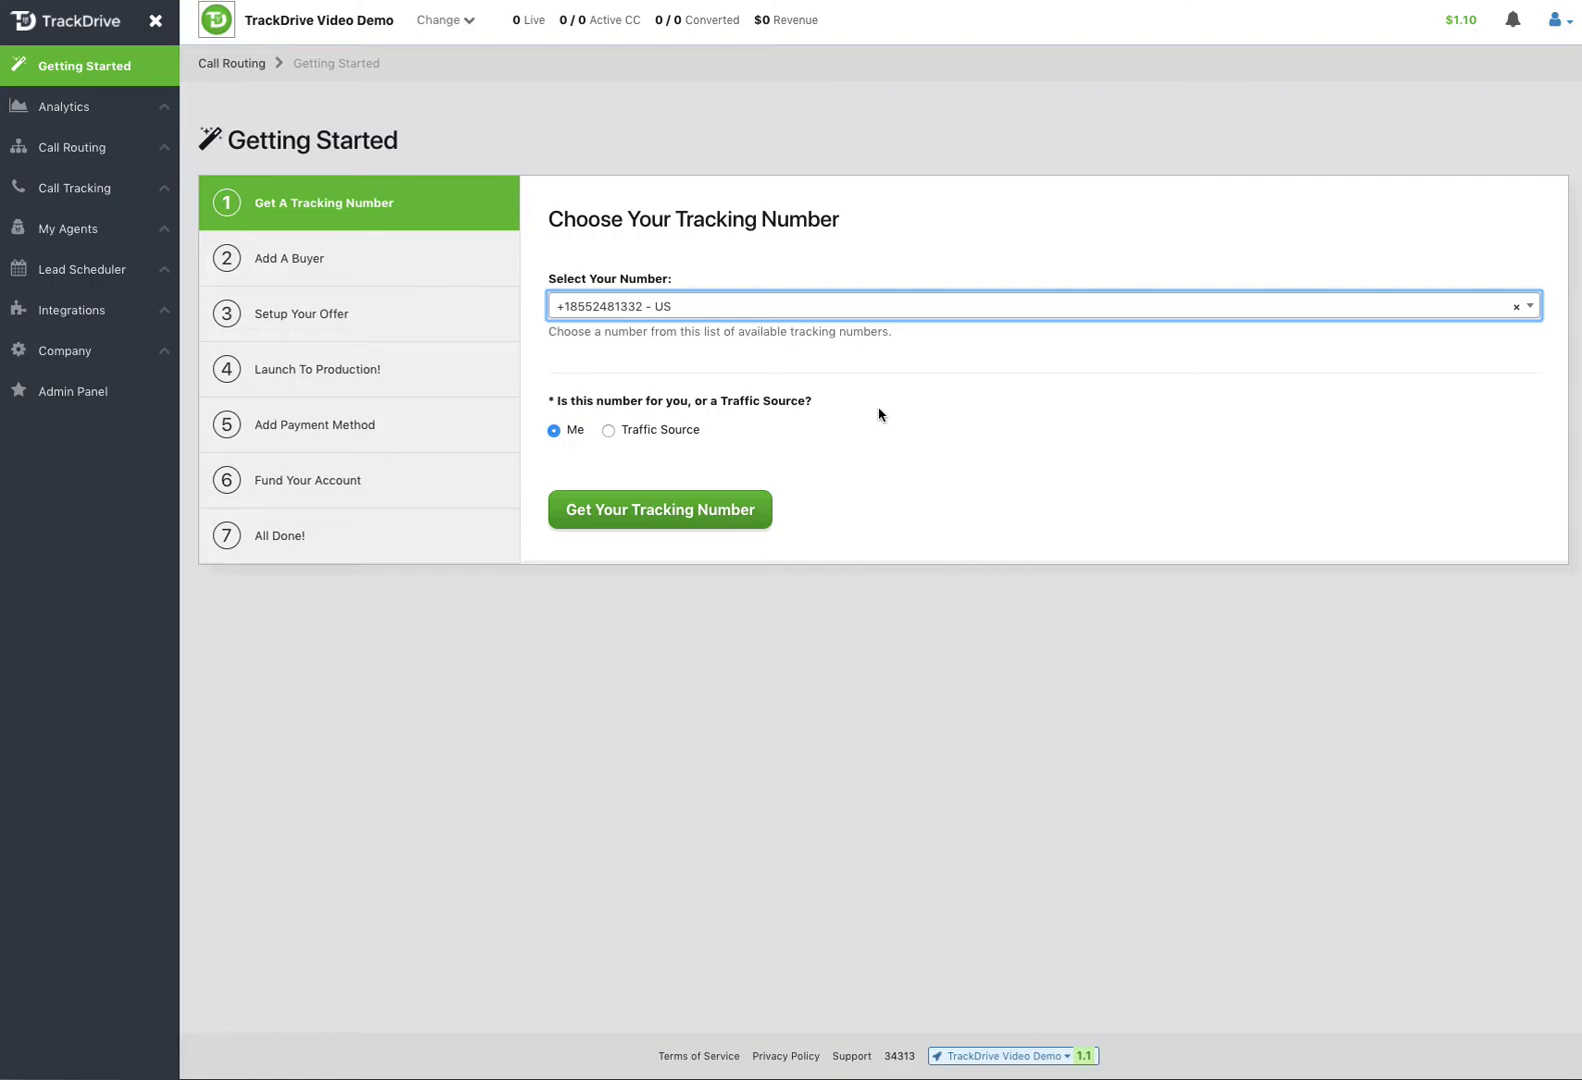
{"action": "left_click", "coordinate": [611, 432]}
{"action": "left_click", "coordinate": [616, 488]}
{"action": "type", "text": "Google"}
{"action": "key", "text": "Tab"}
{"action": "type", "text": "Adwords"}
{"action": "key", "text": "Tab"}
{"action": "type", "text": "Google"}
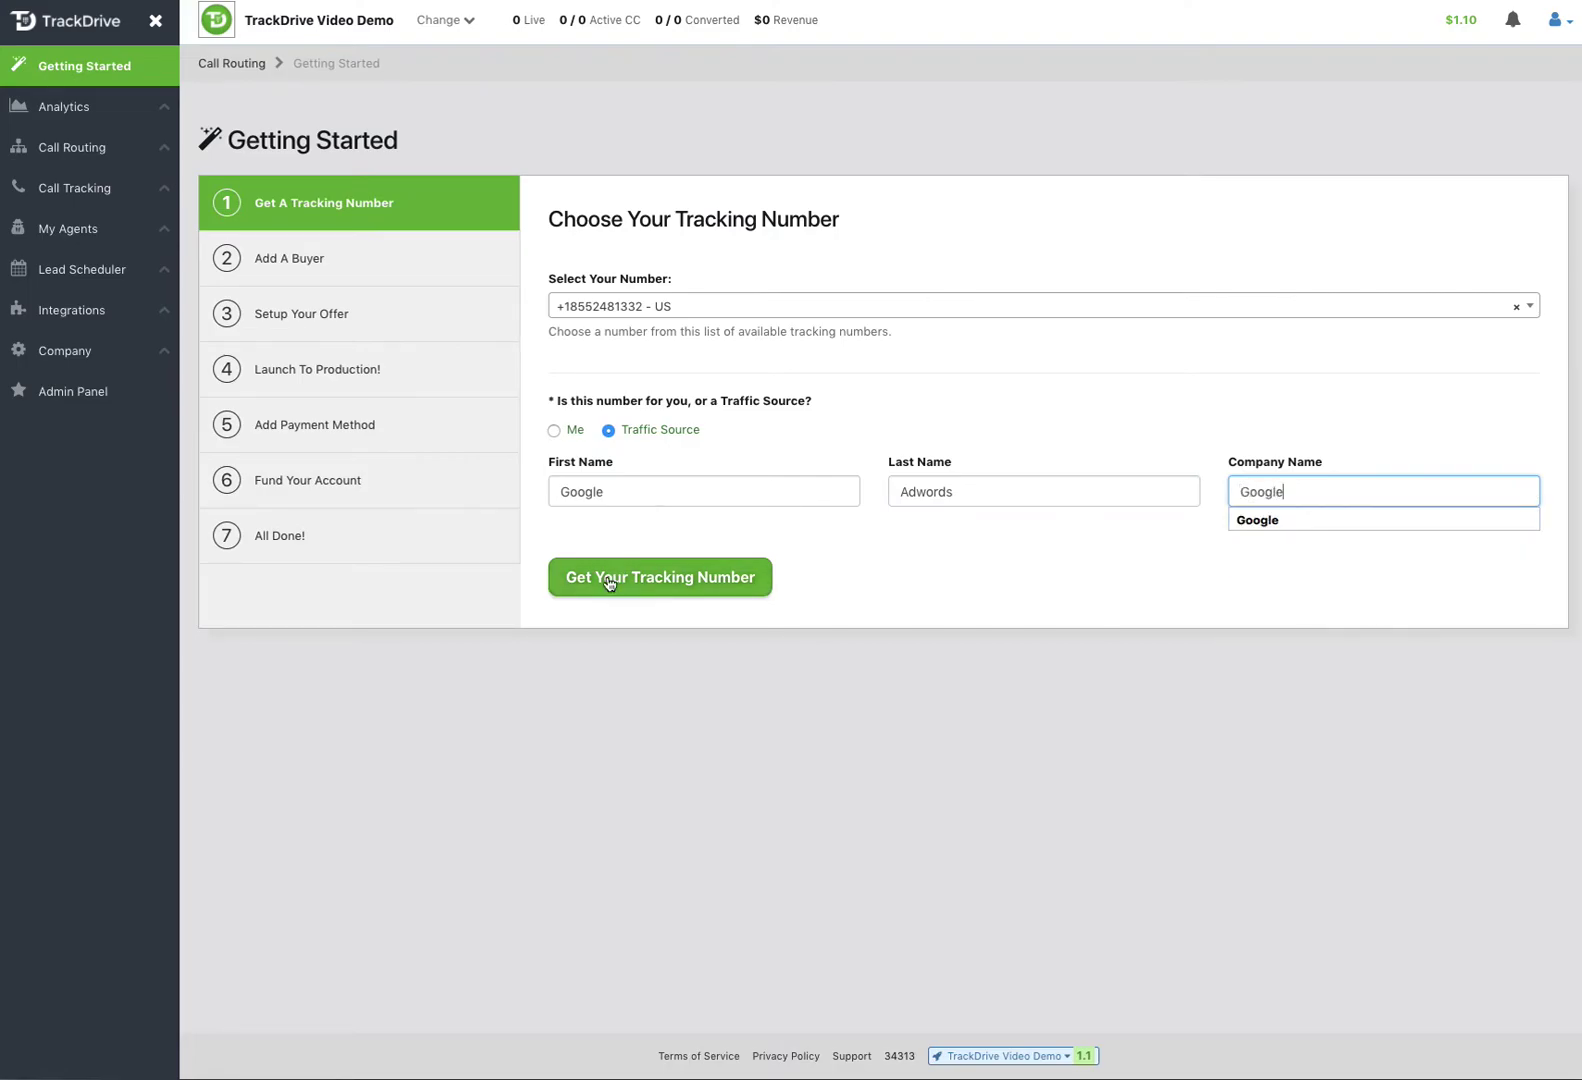
{"action": "left_click", "coordinate": [625, 580]}
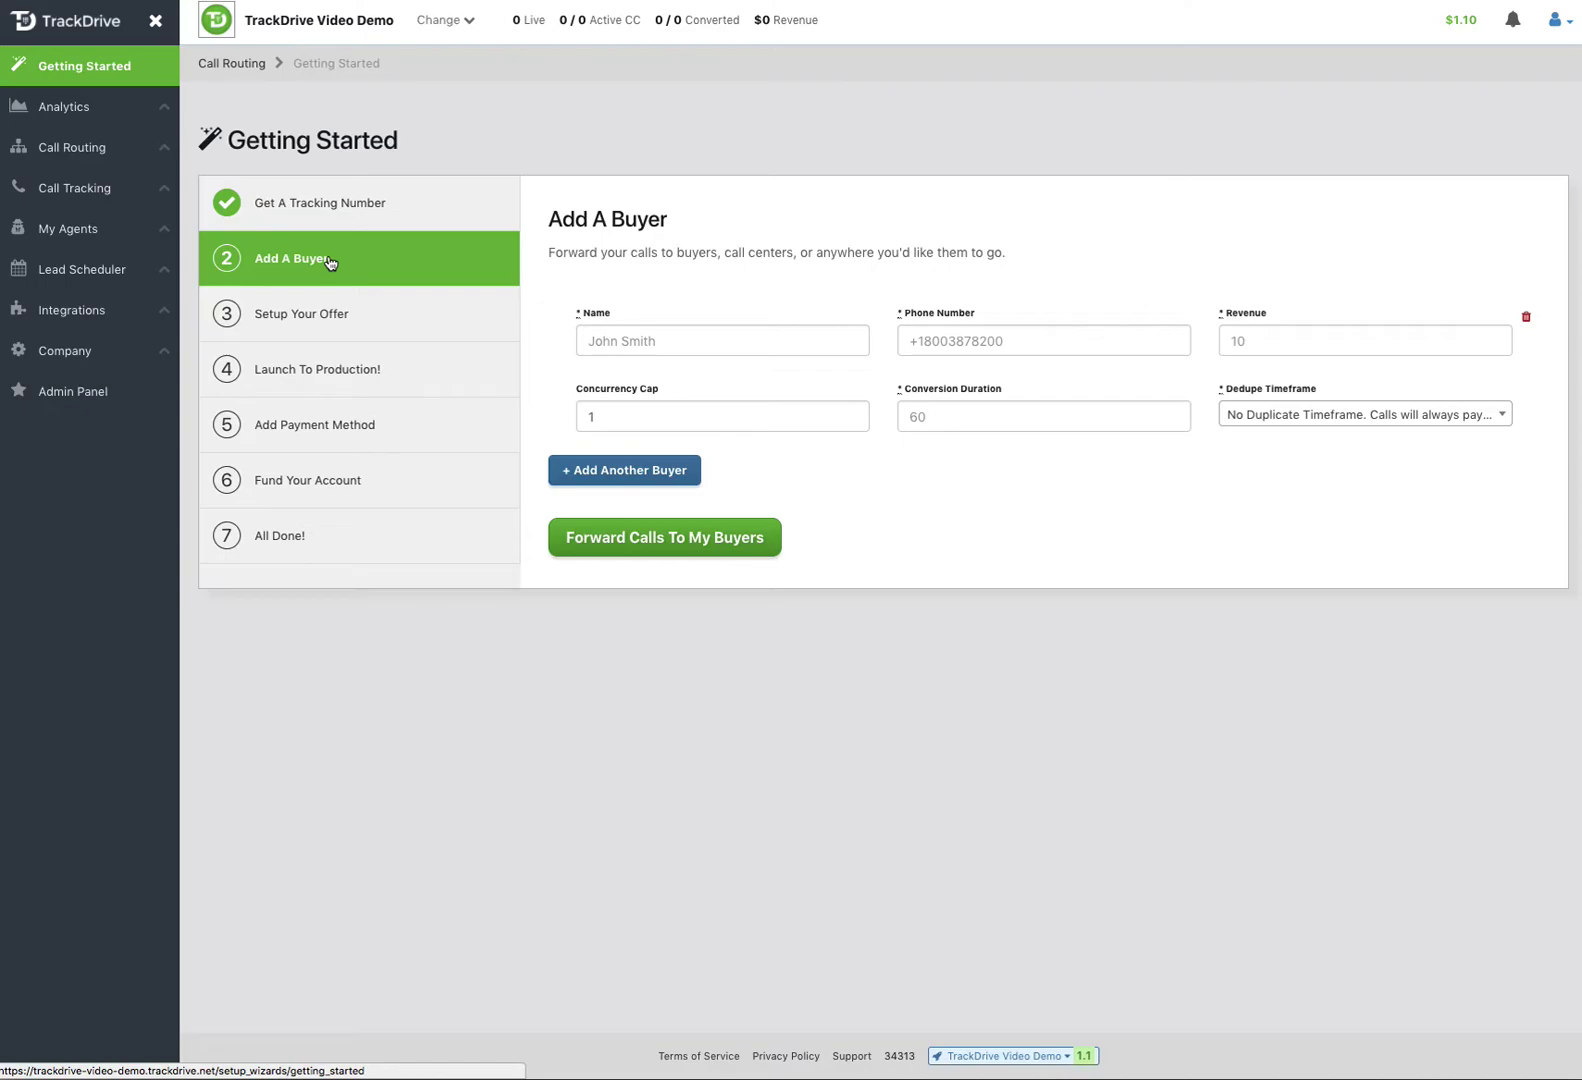
{"action": "left_click", "coordinate": [612, 341]}
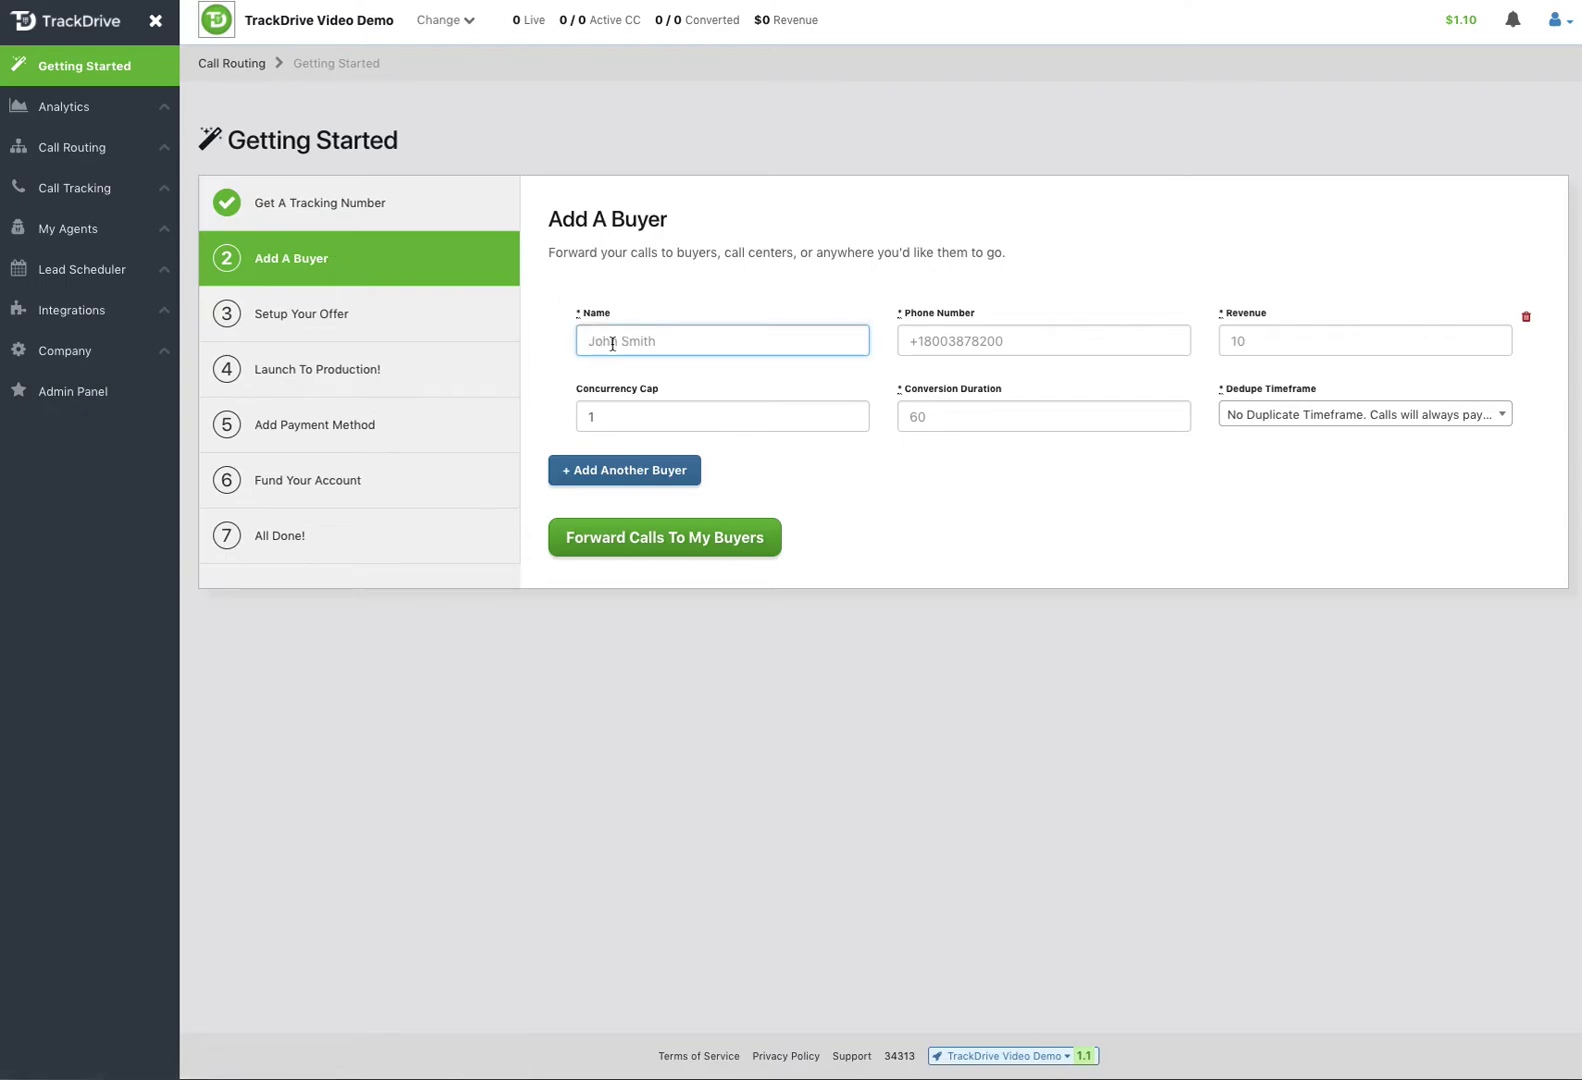
{"action": "type", "text": "123 "}
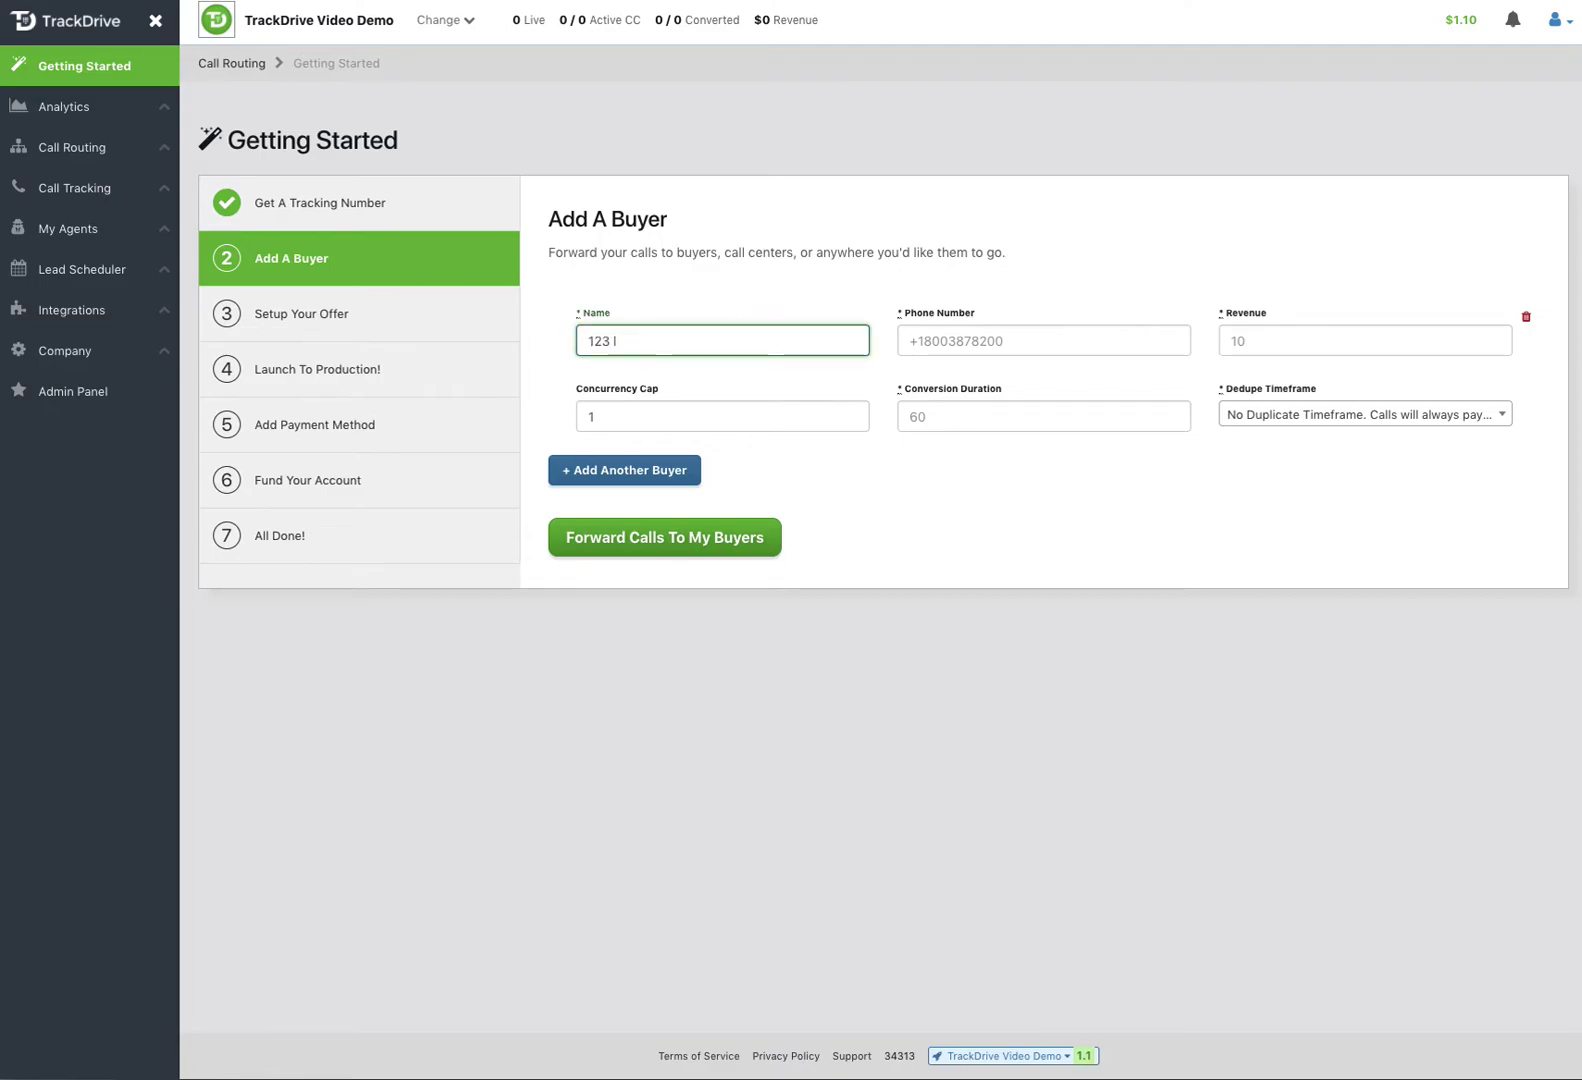
{"action": "type", "text": "Lending"}
{"action": "key", "text": "Tab"}
{"action": "type", "text": "+1888"}
{"action": "key", "text": "Down"}
{"action": "key", "text": "Return"}
- Set the buyer's revenue 10, concurrency cap 6, conversion duration 30 and dedupe timeframe 30 Days
{"action": "key", "text": "Tab"}
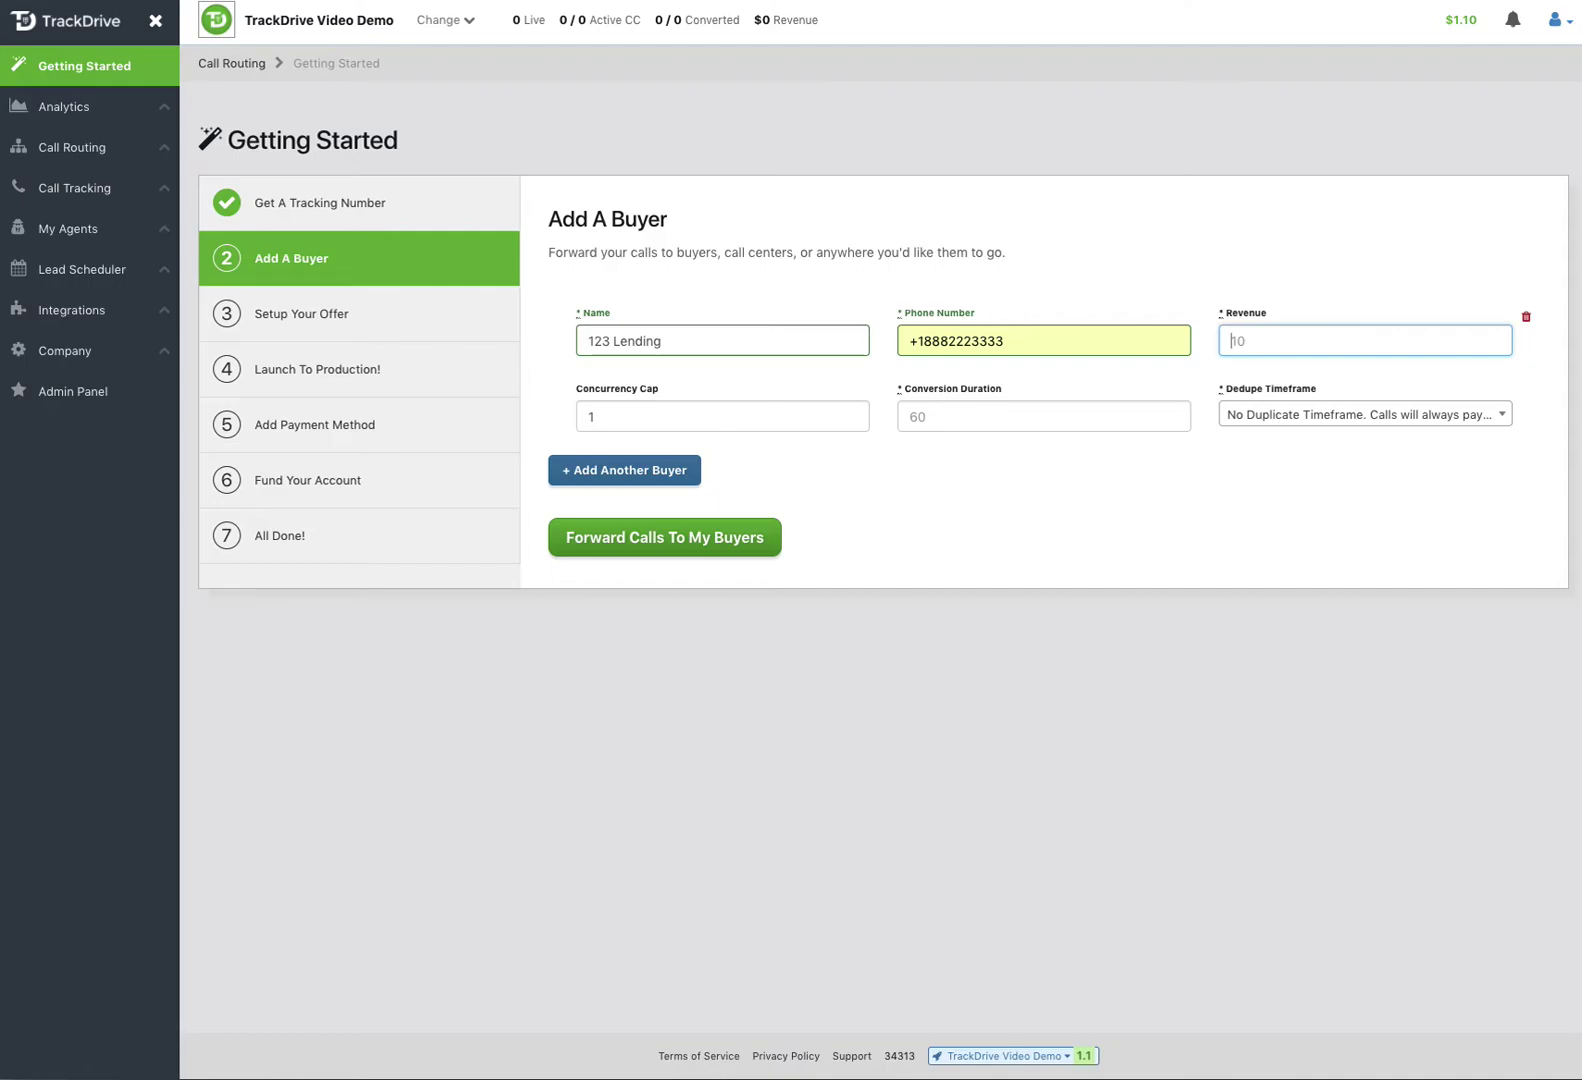
{"action": "type", "text": "10"}
{"action": "key", "text": "Tab"}
{"action": "type", "text": "6"}
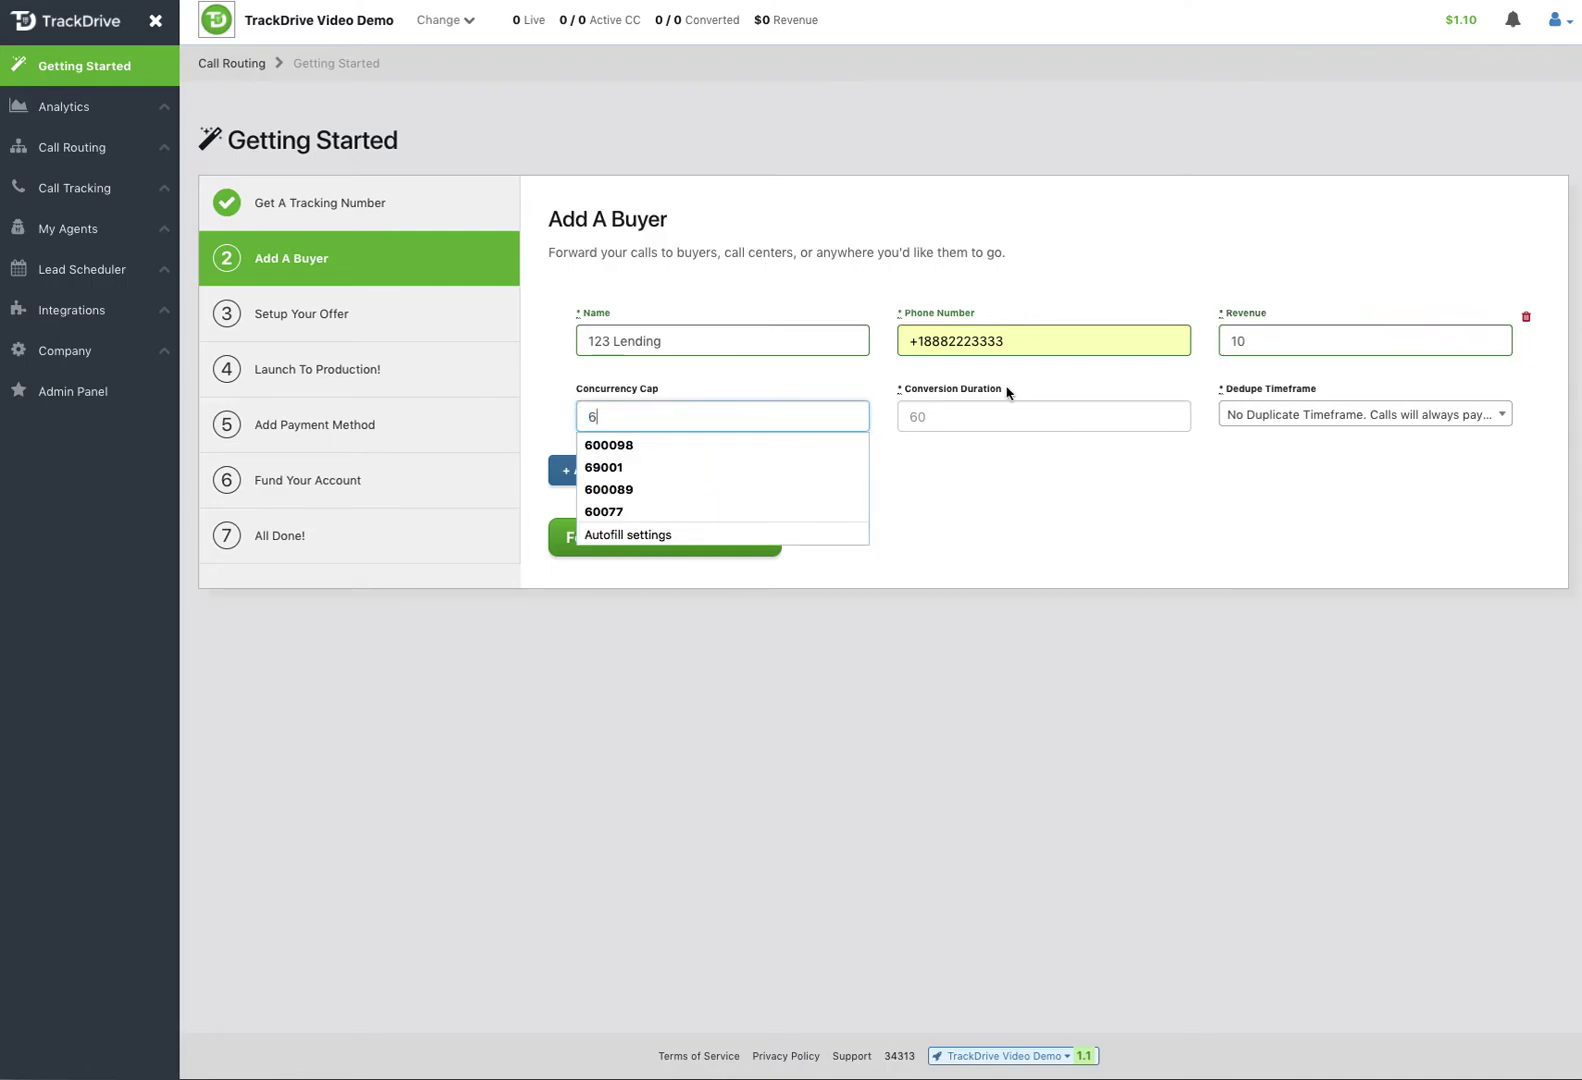
{"action": "left_click", "coordinate": [971, 490]}
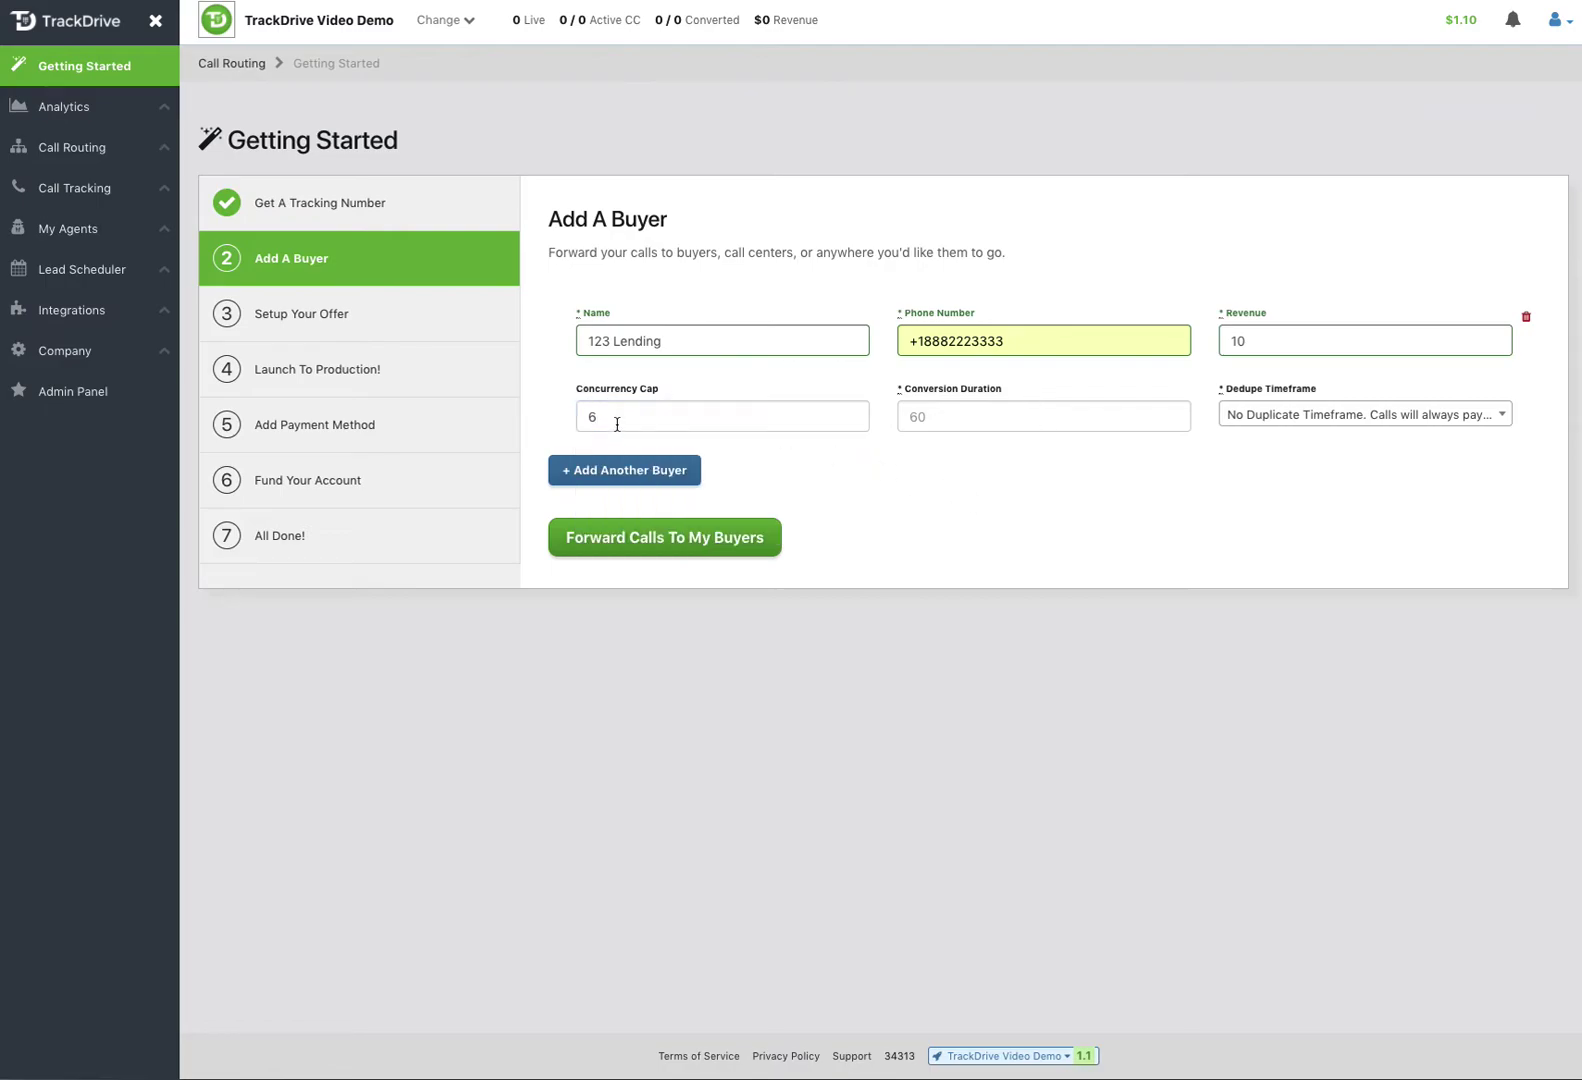
{"action": "left_click", "coordinate": [926, 419]}
{"action": "type", "text": "30"}
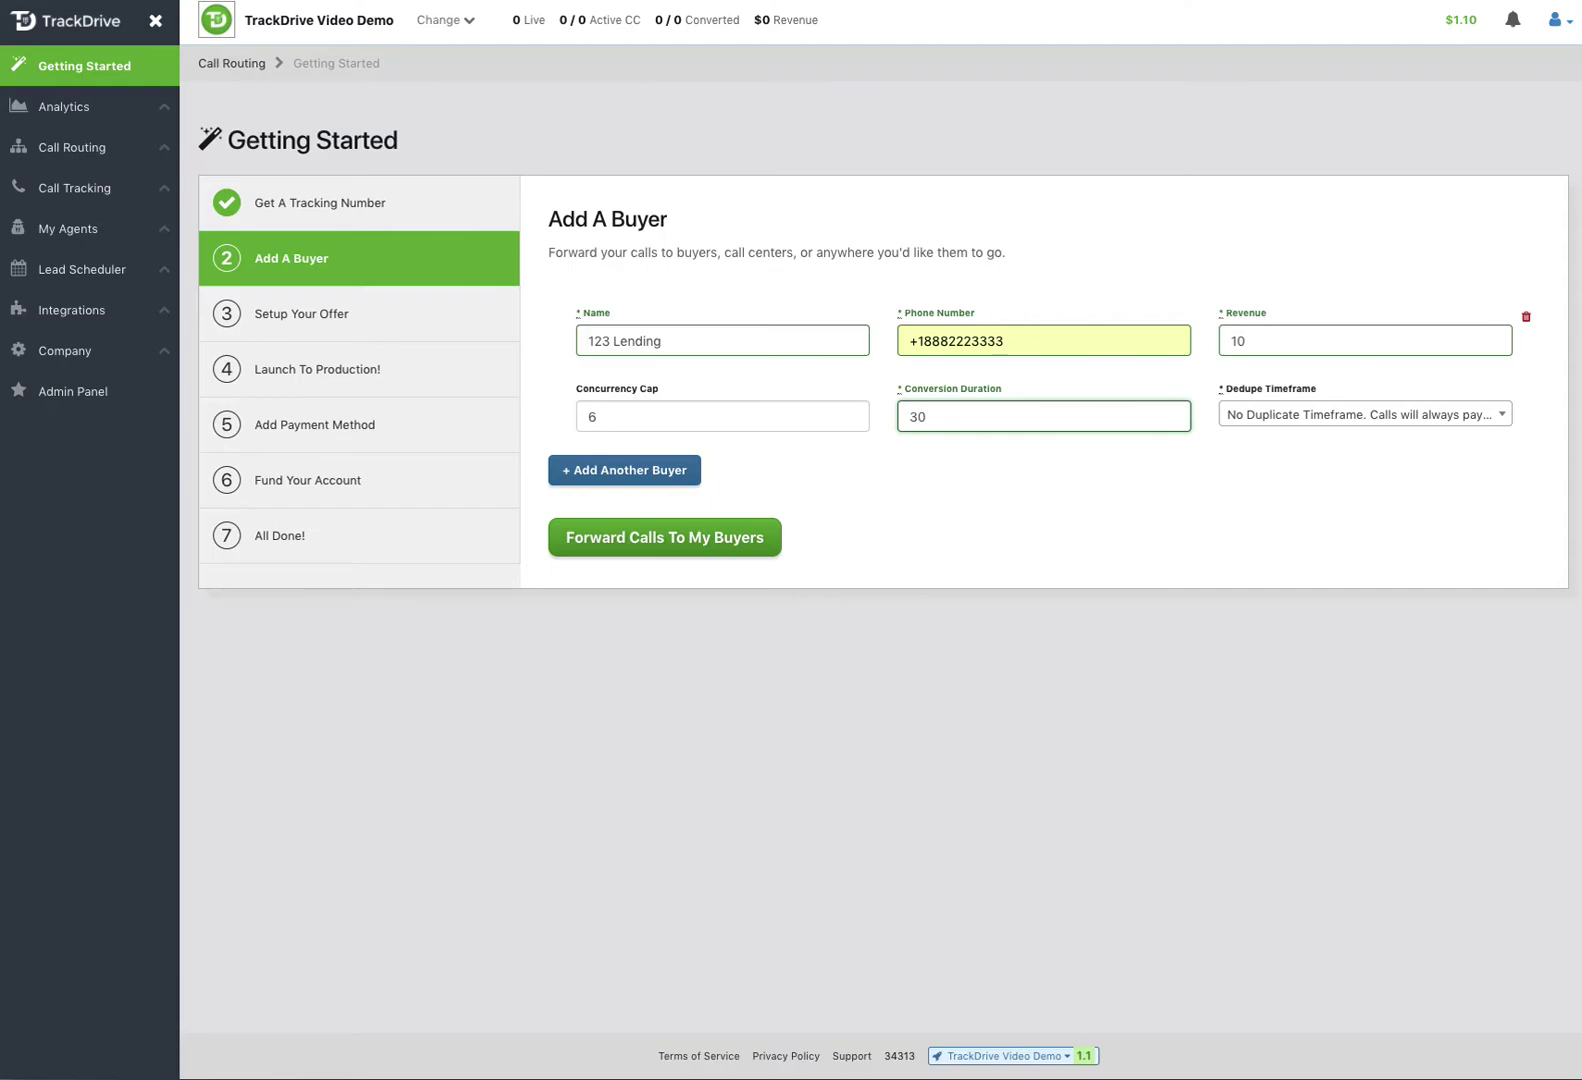
{"action": "left_click", "coordinate": [1299, 418]}
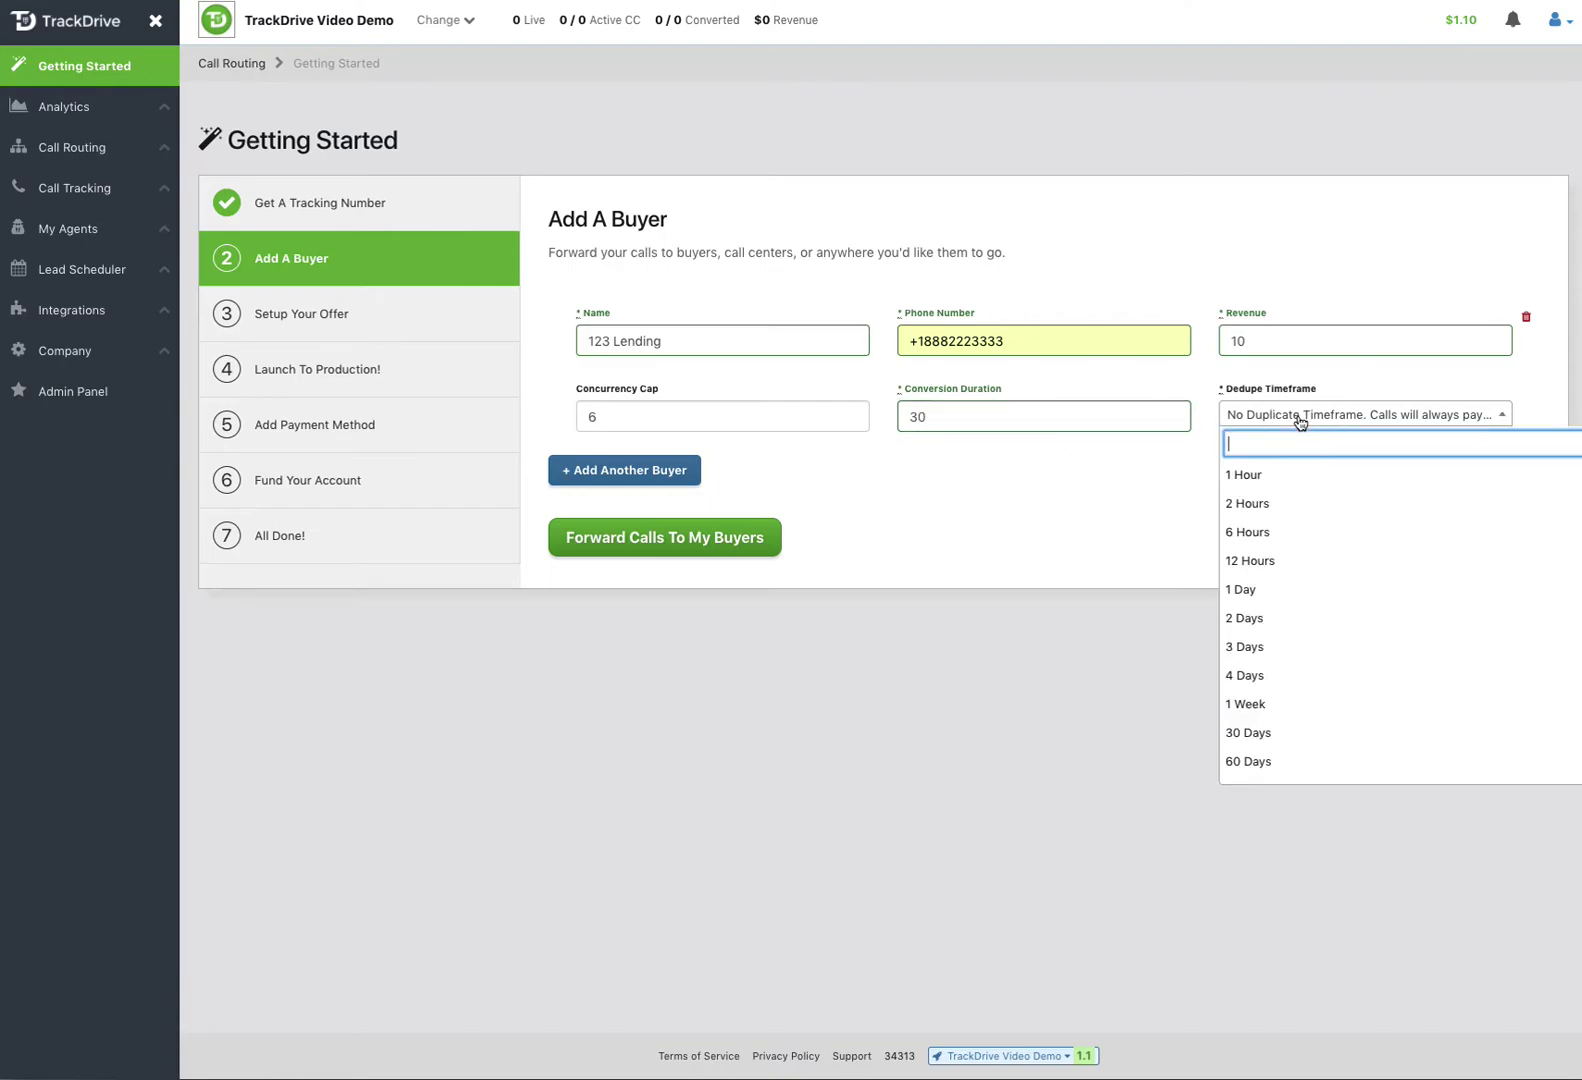
{"action": "left_click", "coordinate": [1259, 732]}
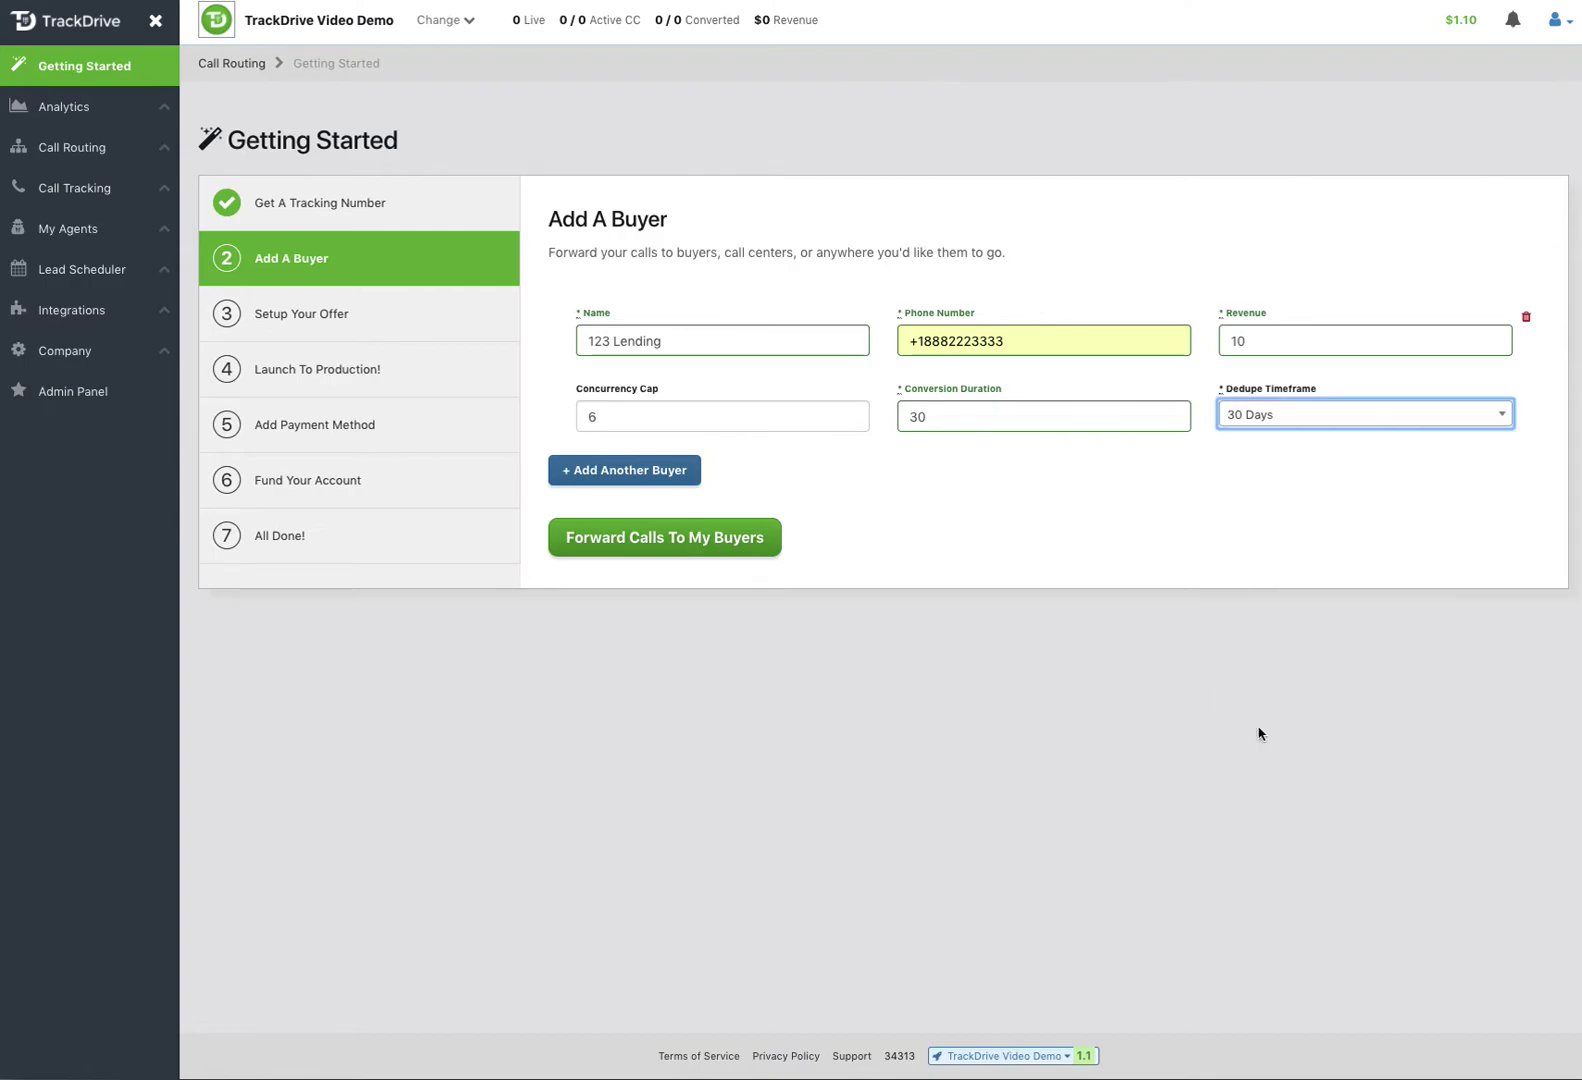
{"action": "left_click", "coordinate": [622, 473]}
{"action": "left_click", "coordinate": [610, 535]}
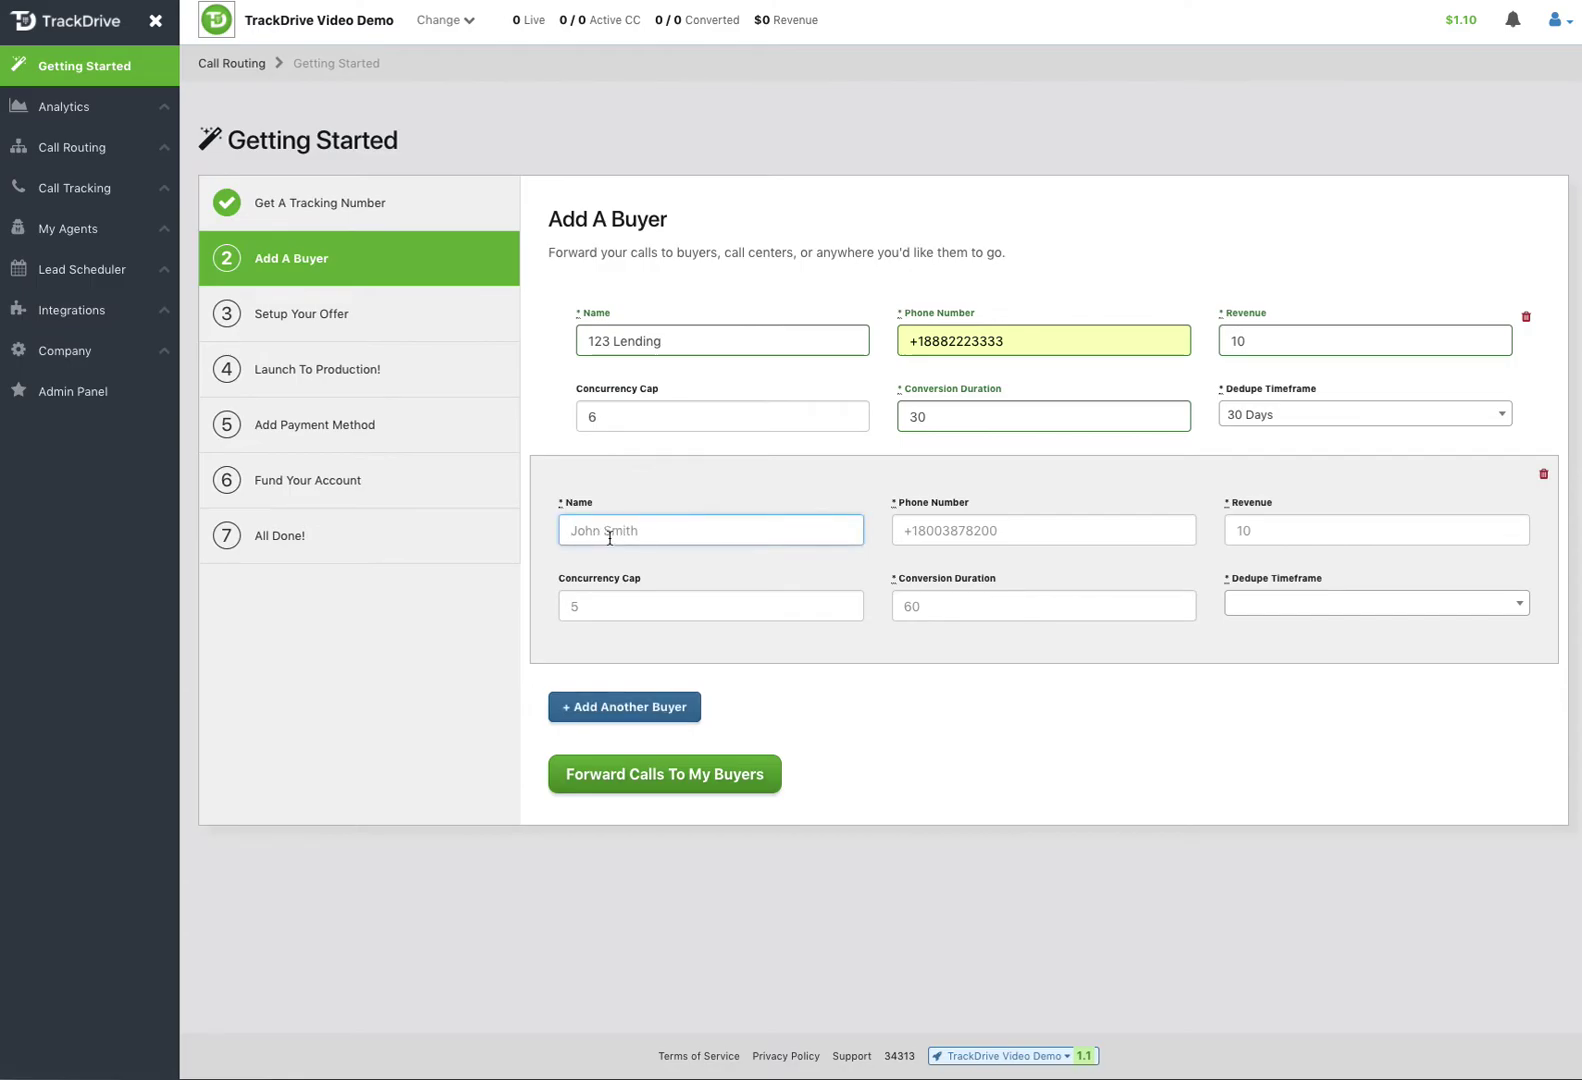
{"action": "type", "text": "ABC Lending"}
{"action": "key", "text": "Tab"}
{"action": "type", "text": "+1"}
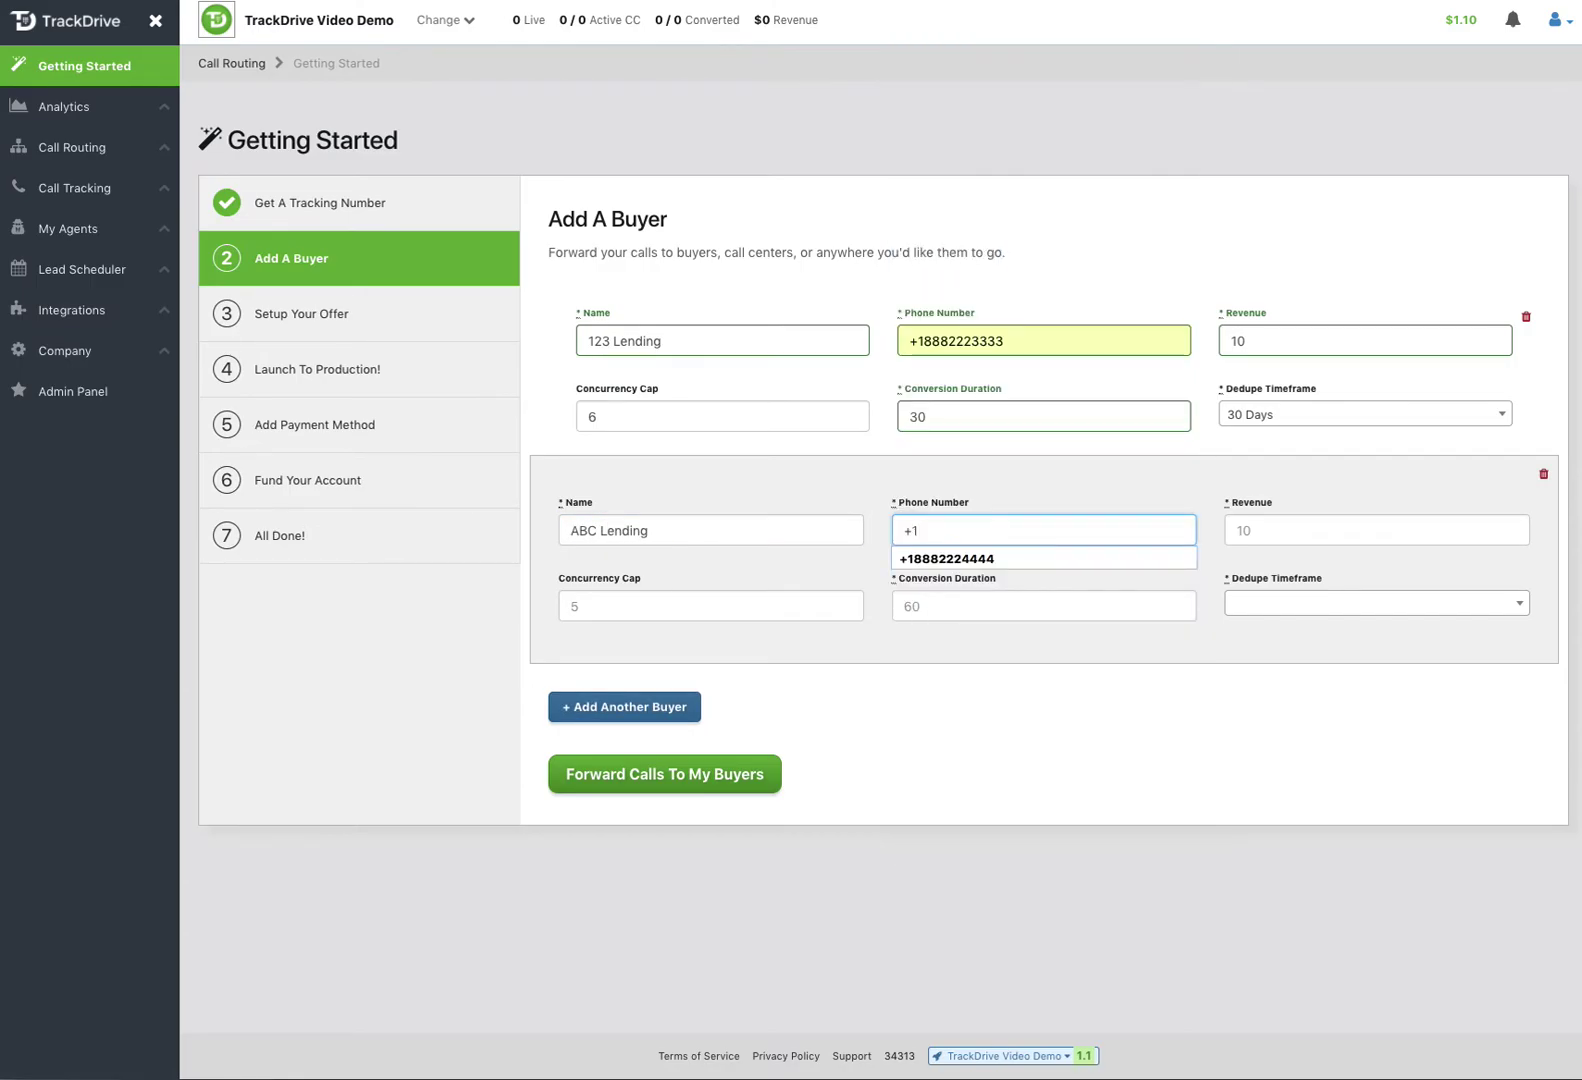
{"action": "key", "text": "Down"}
{"action": "key", "text": "Return"}
- Give ABC Lending revenue 24, cap 20, duration 120 and 1 Week dedupe, then save both buyers
{"action": "key", "text": "Tab"}
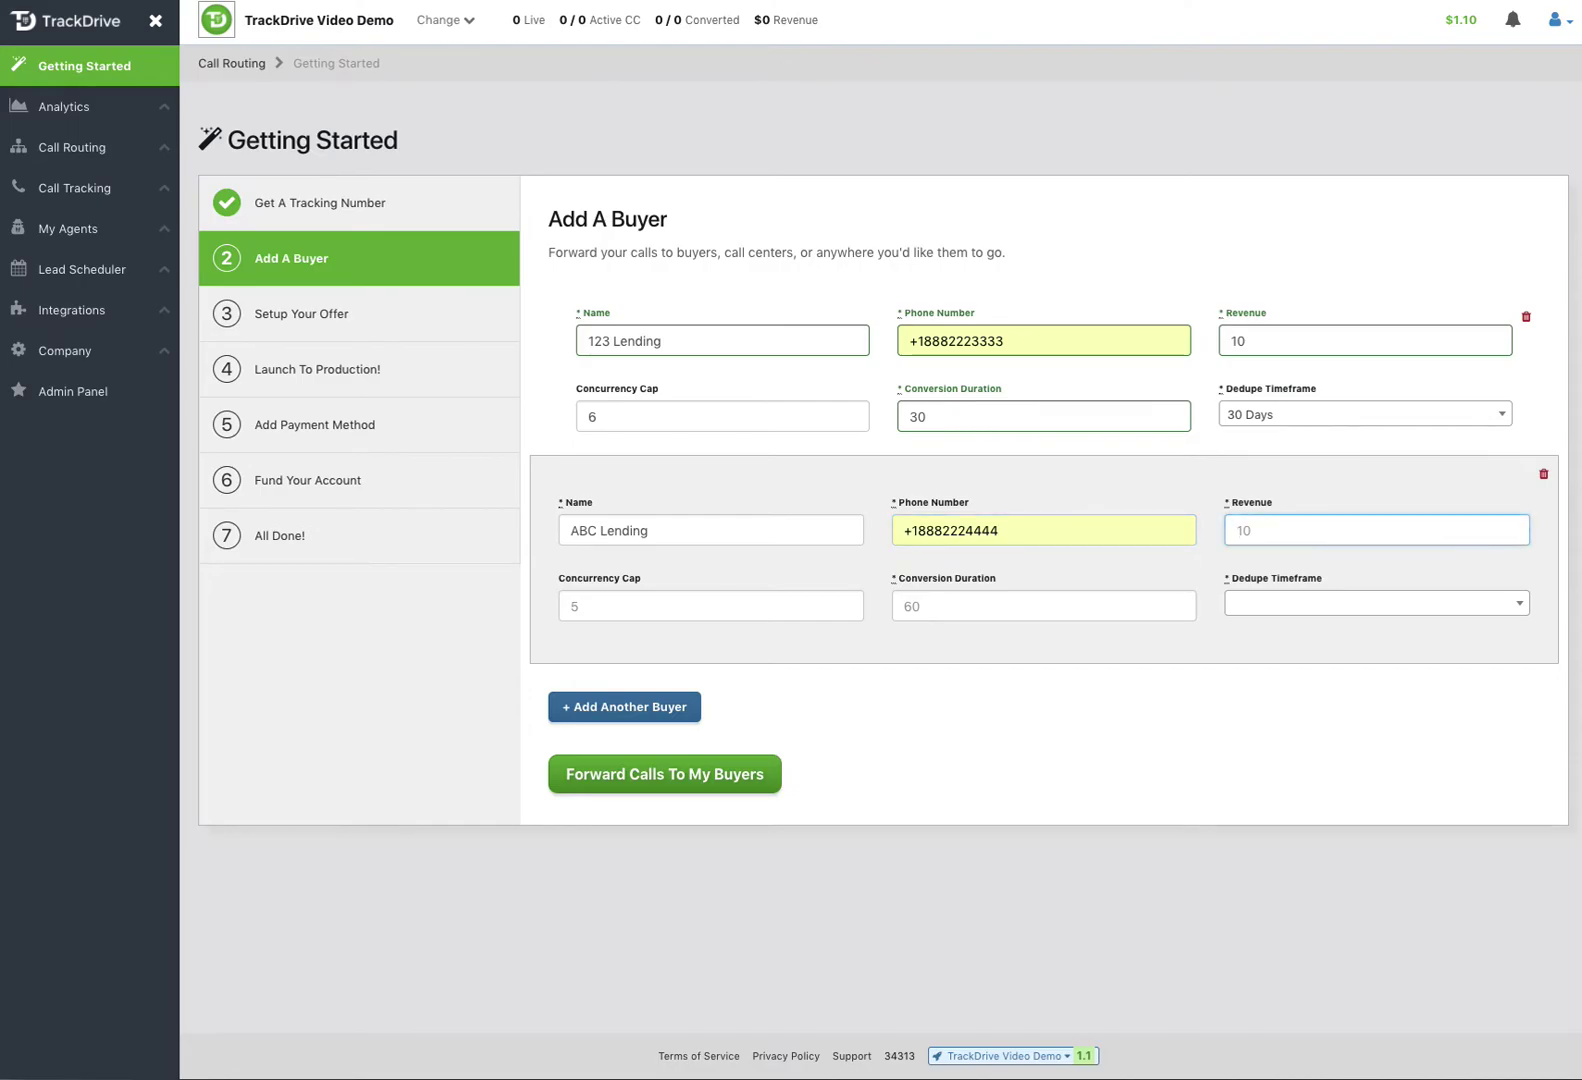
{"action": "type", "text": "24"}
{"action": "key", "text": "Tab"}
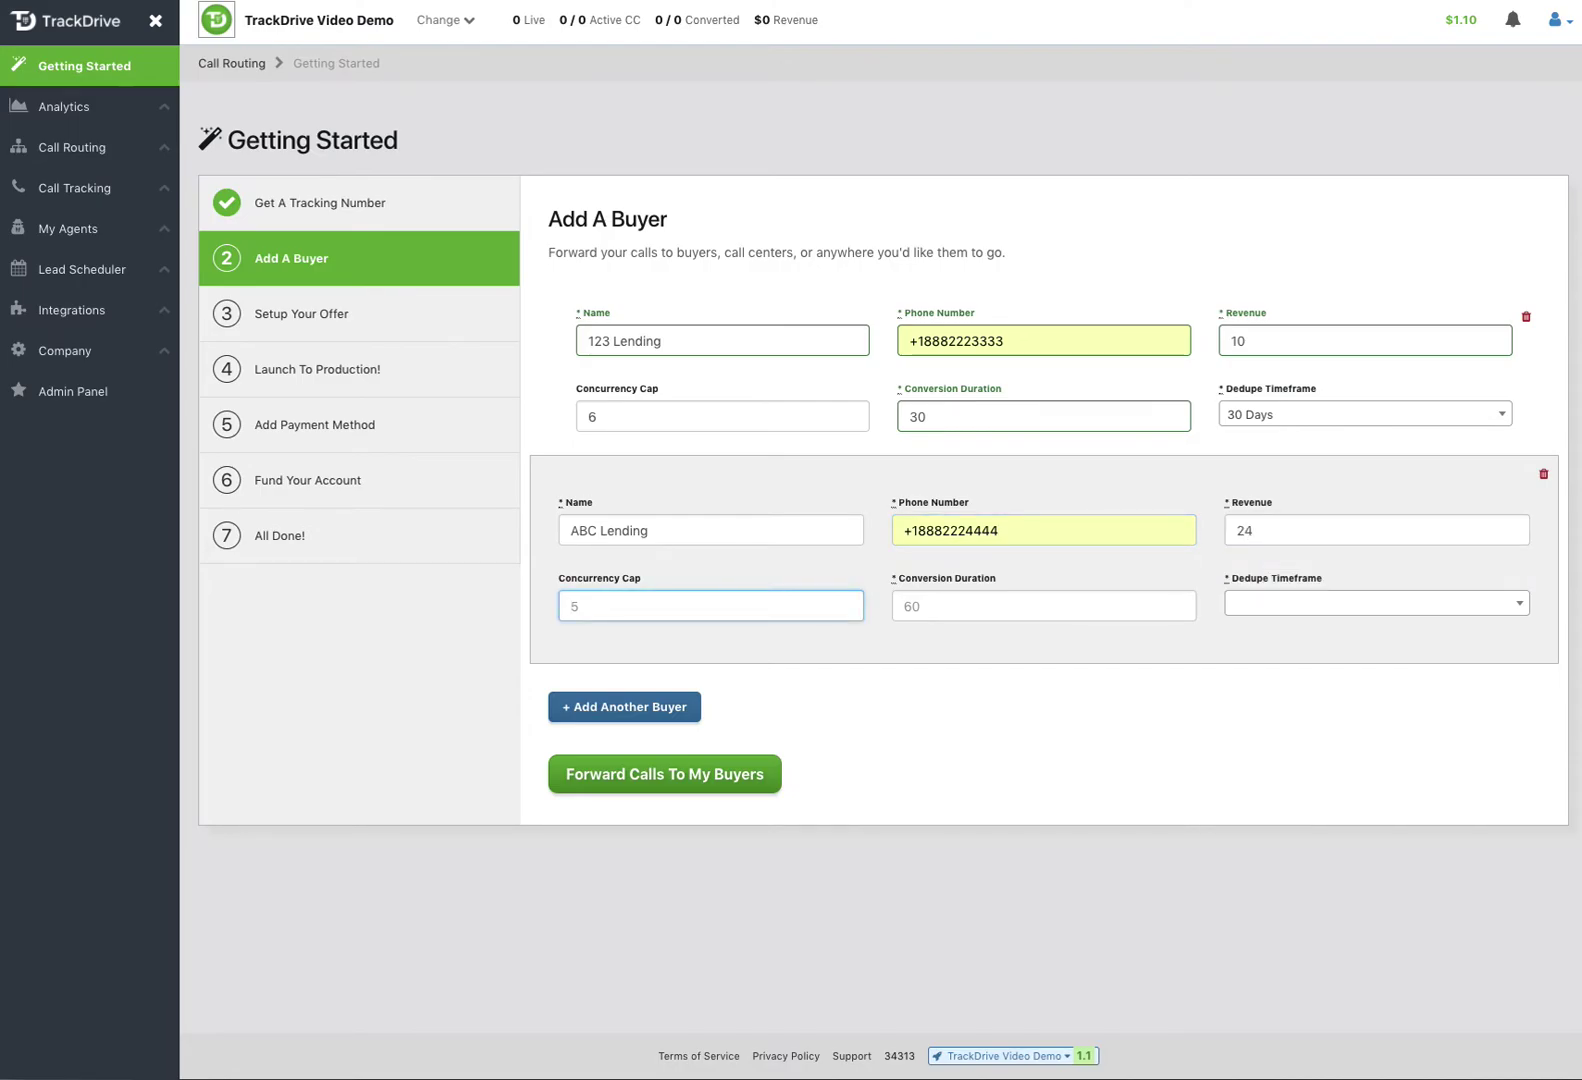
{"action": "type", "text": "20"}
{"action": "key", "text": "Tab"}
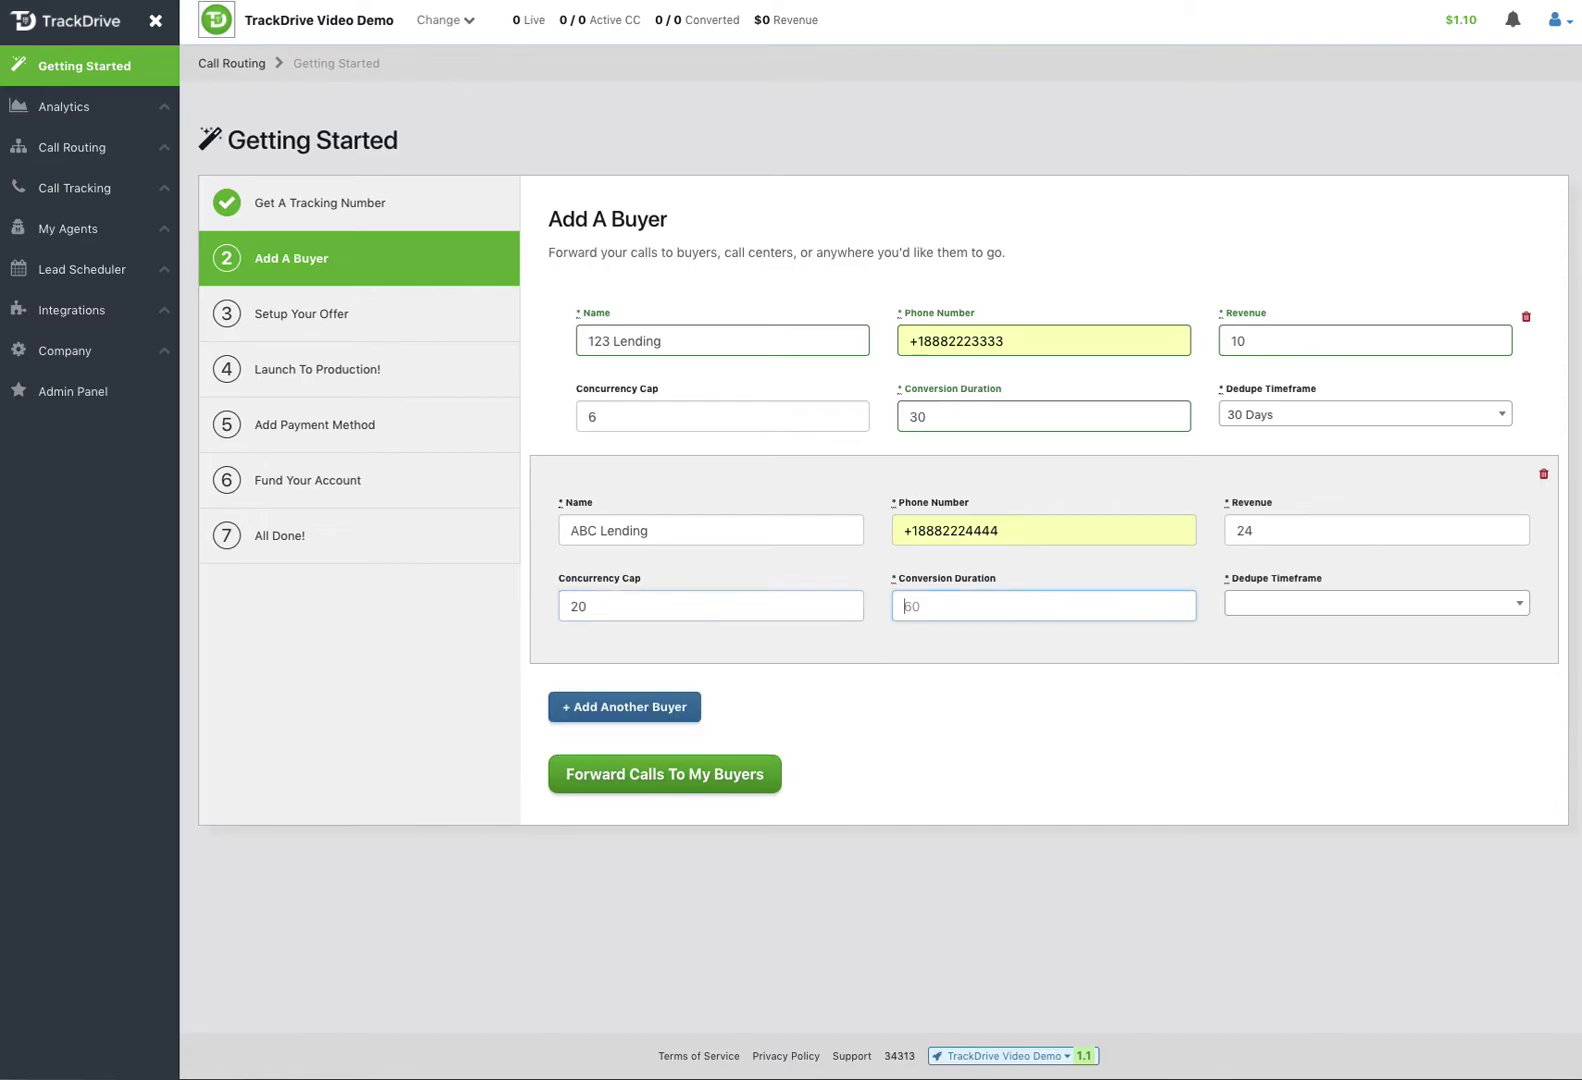
{"action": "type", "text": "120"}
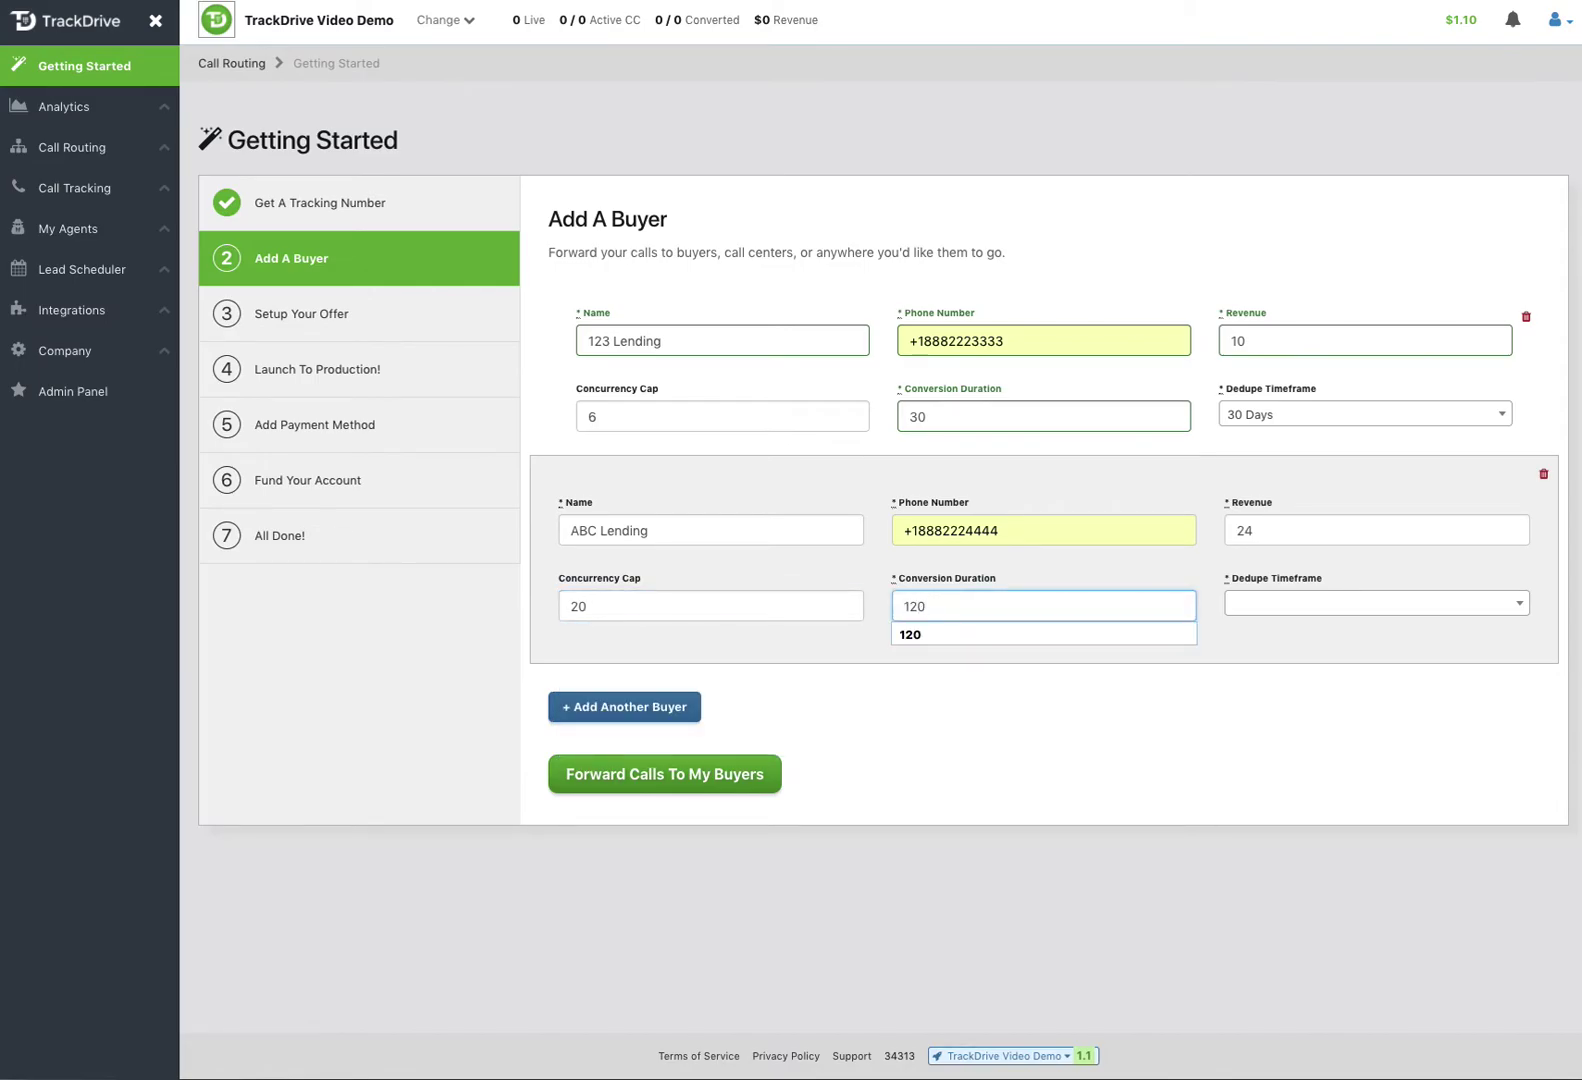
{"action": "key", "text": "Tab"}
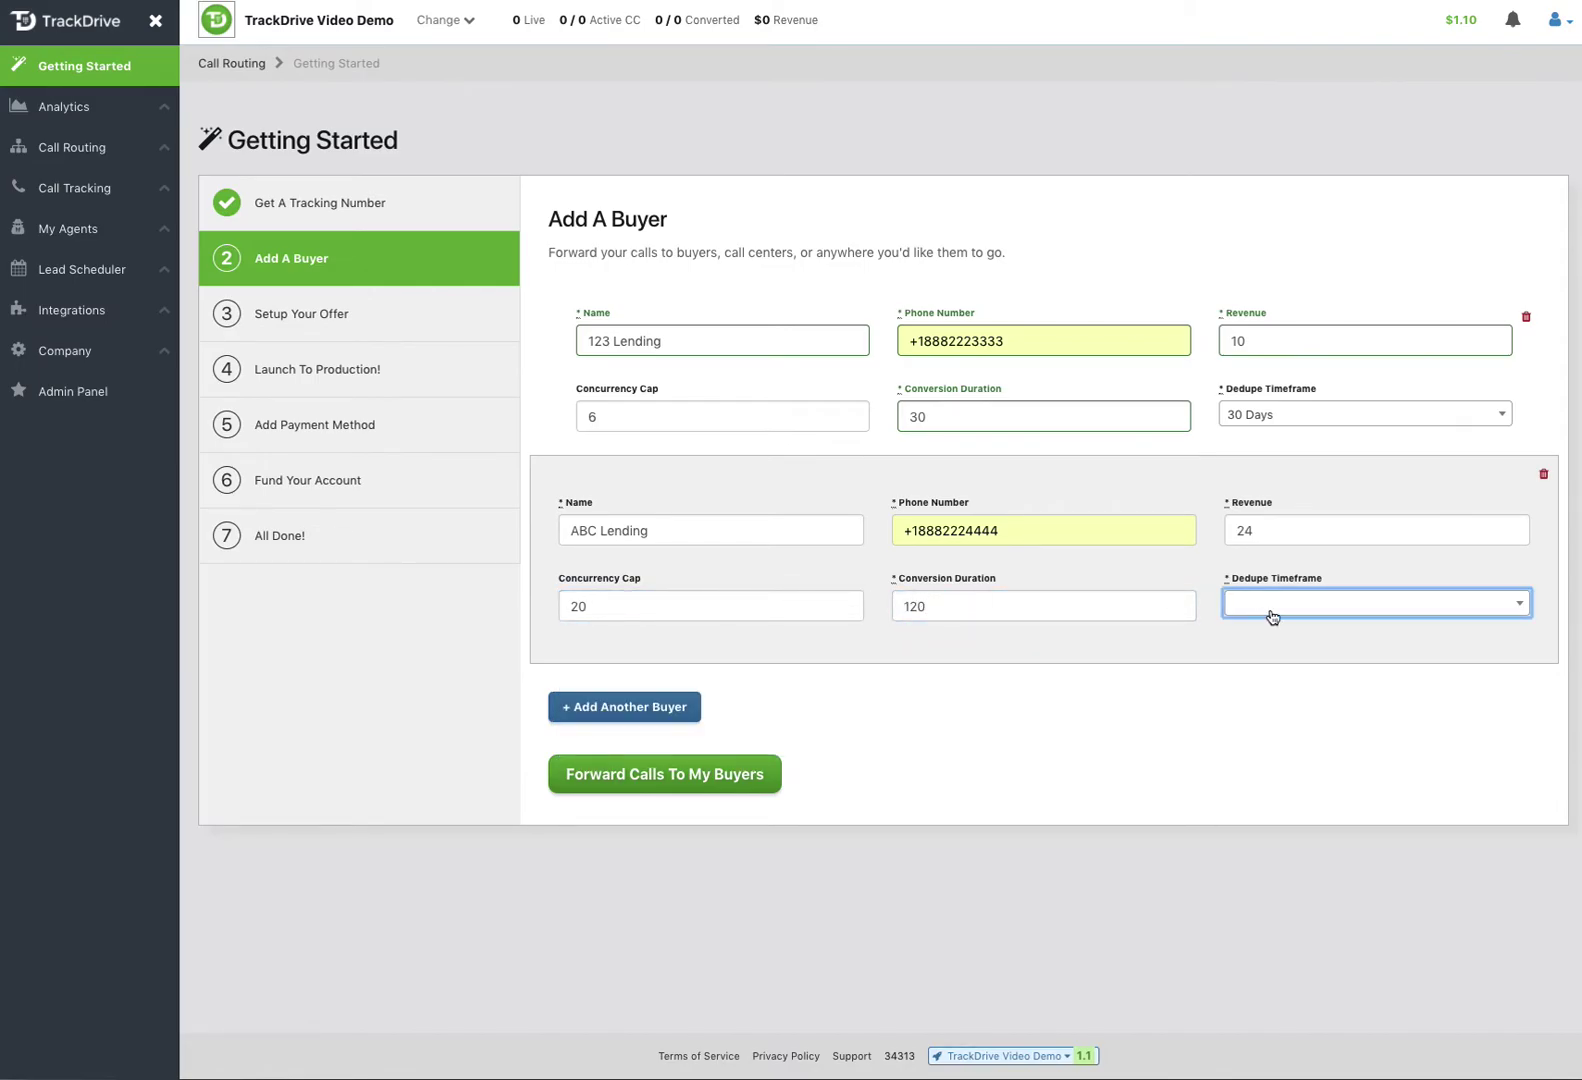
{"action": "left_click", "coordinate": [1287, 605]}
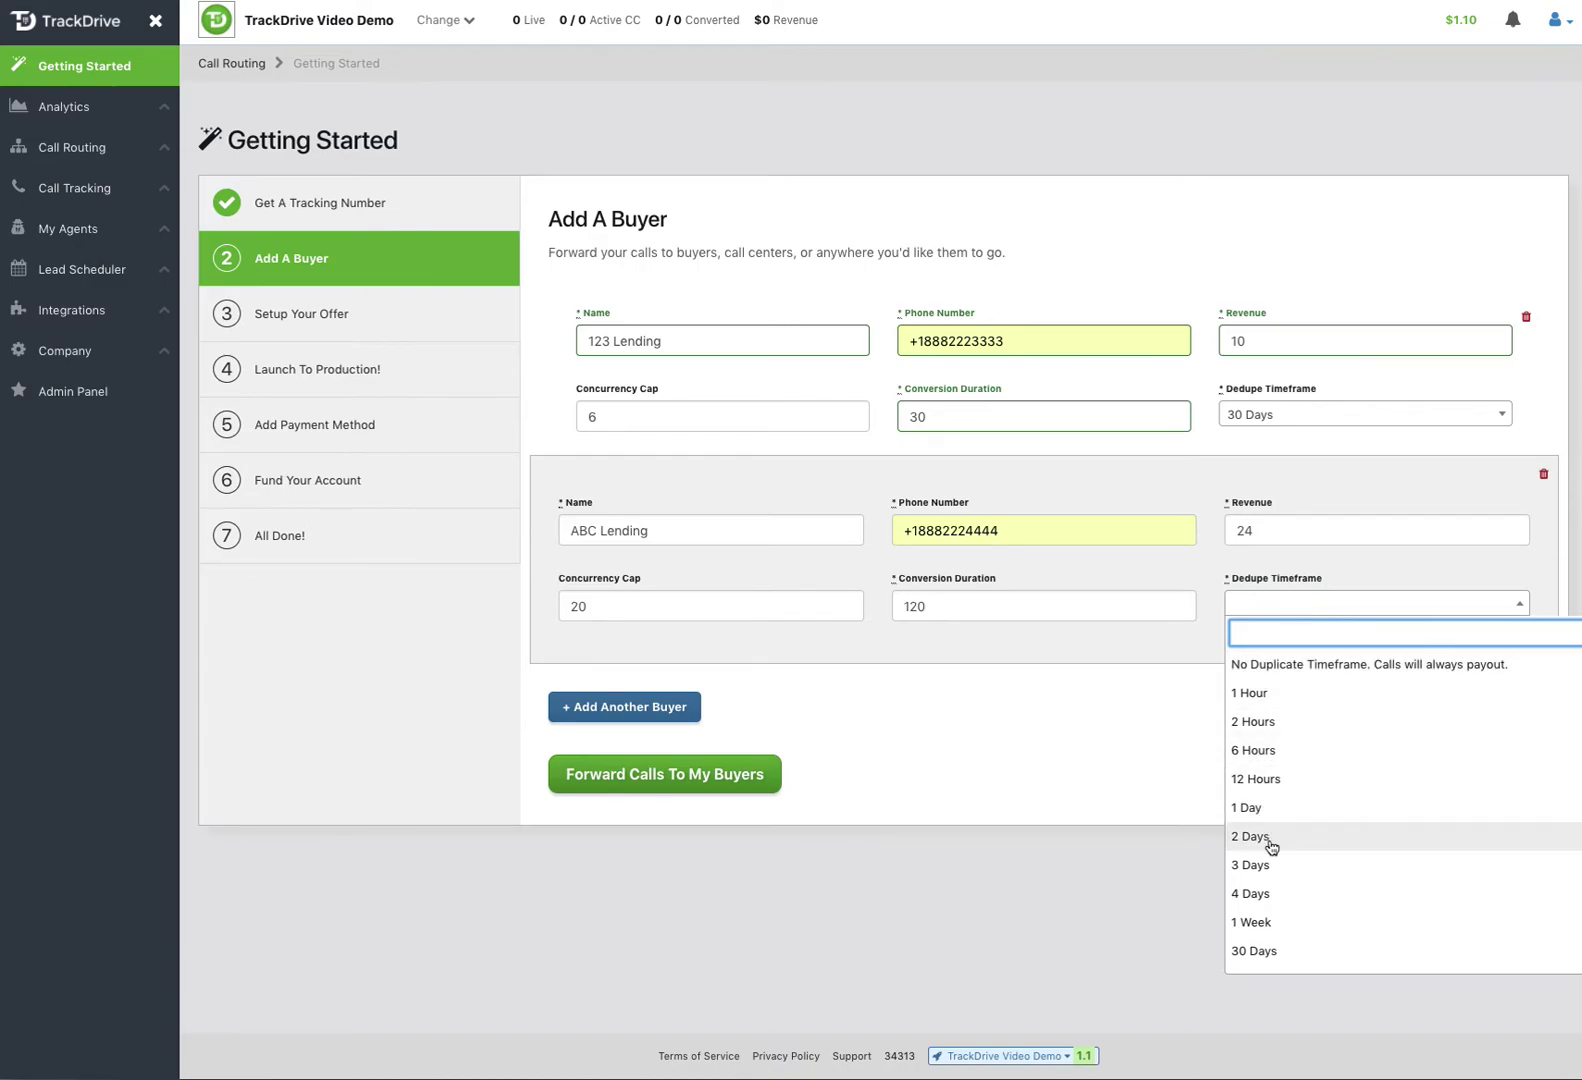
{"action": "left_click", "coordinate": [1250, 927]}
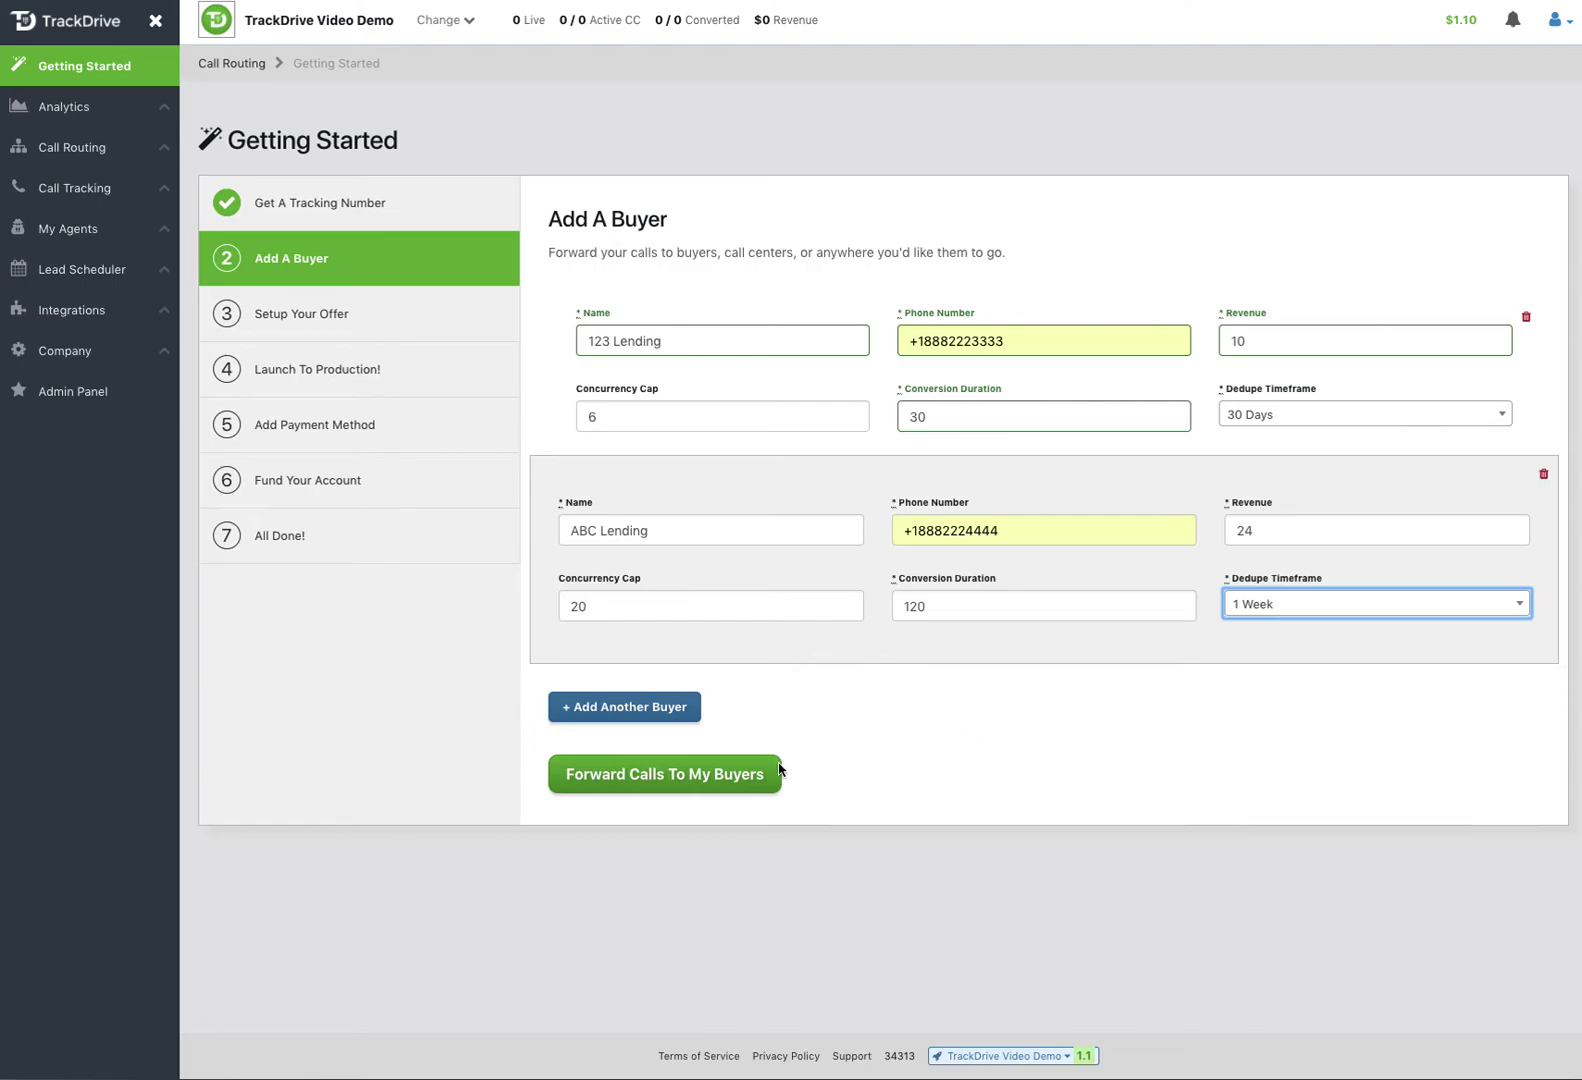
{"action": "left_click", "coordinate": [697, 779]}
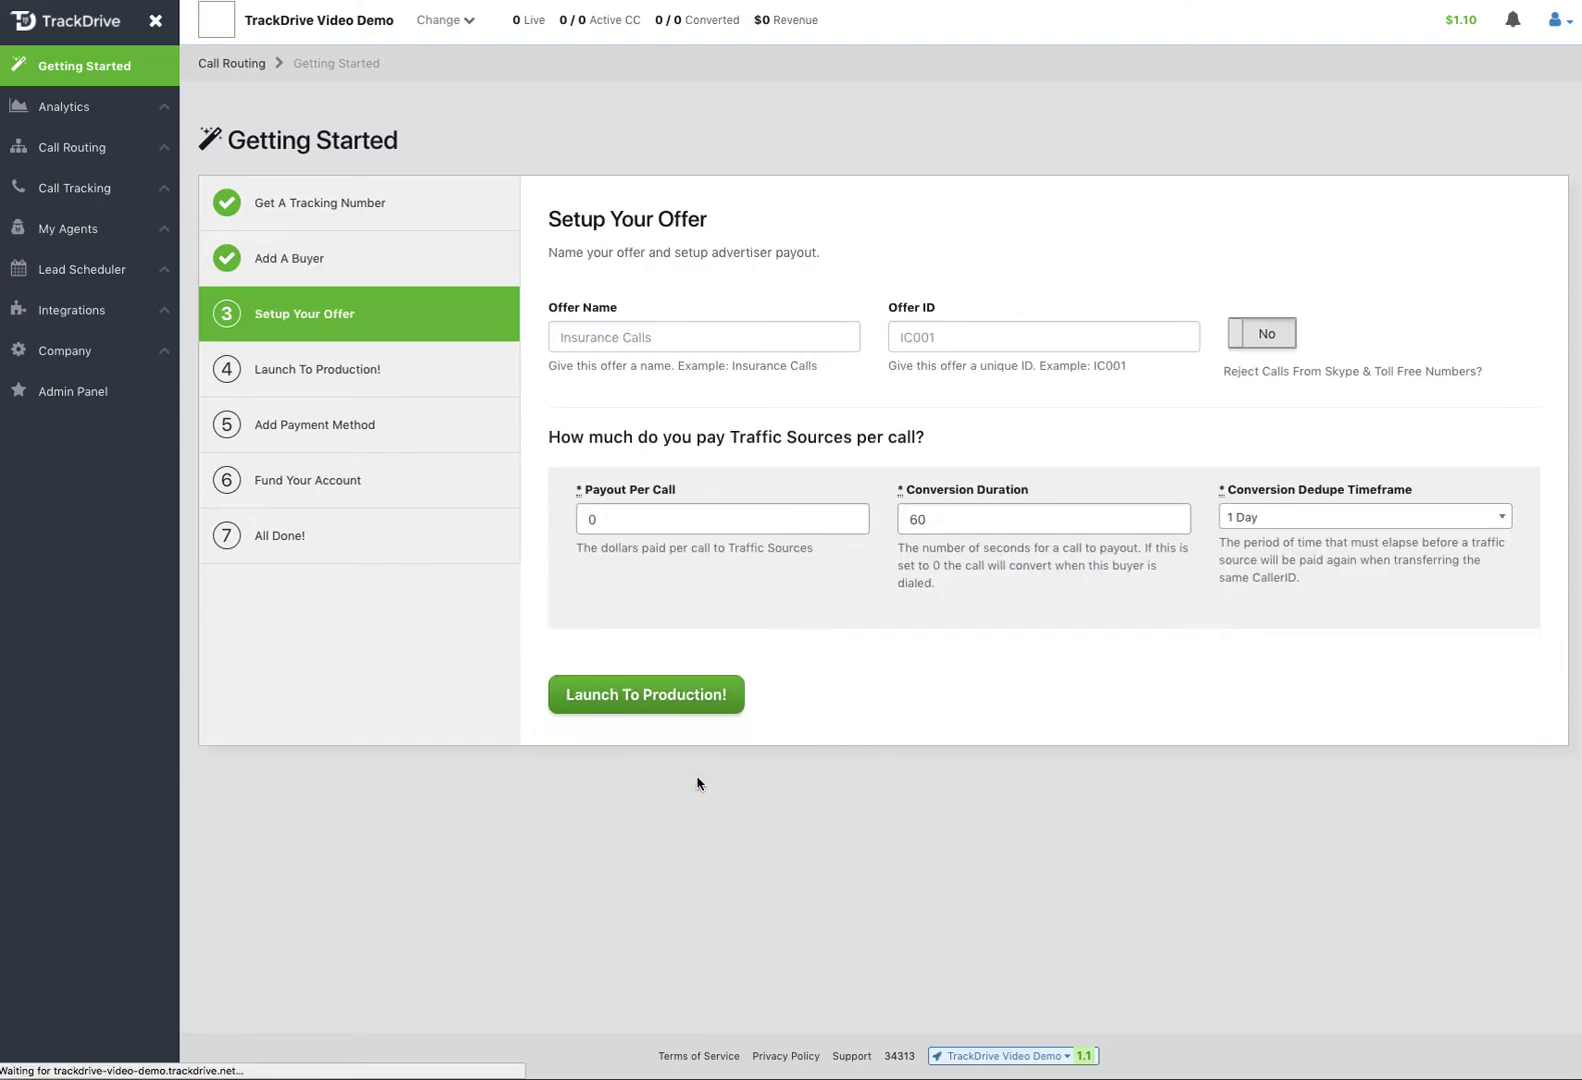
- Name the offer Student Loan Consolidation with offer ID SLC
{"action": "left_click", "coordinate": [673, 337]}
{"action": "type", "text": "Student Loan Consolidation"}
{"action": "left_click", "coordinate": [672, 366]}
{"action": "left_click", "coordinate": [932, 342]}
{"action": "type", "text": "S"}
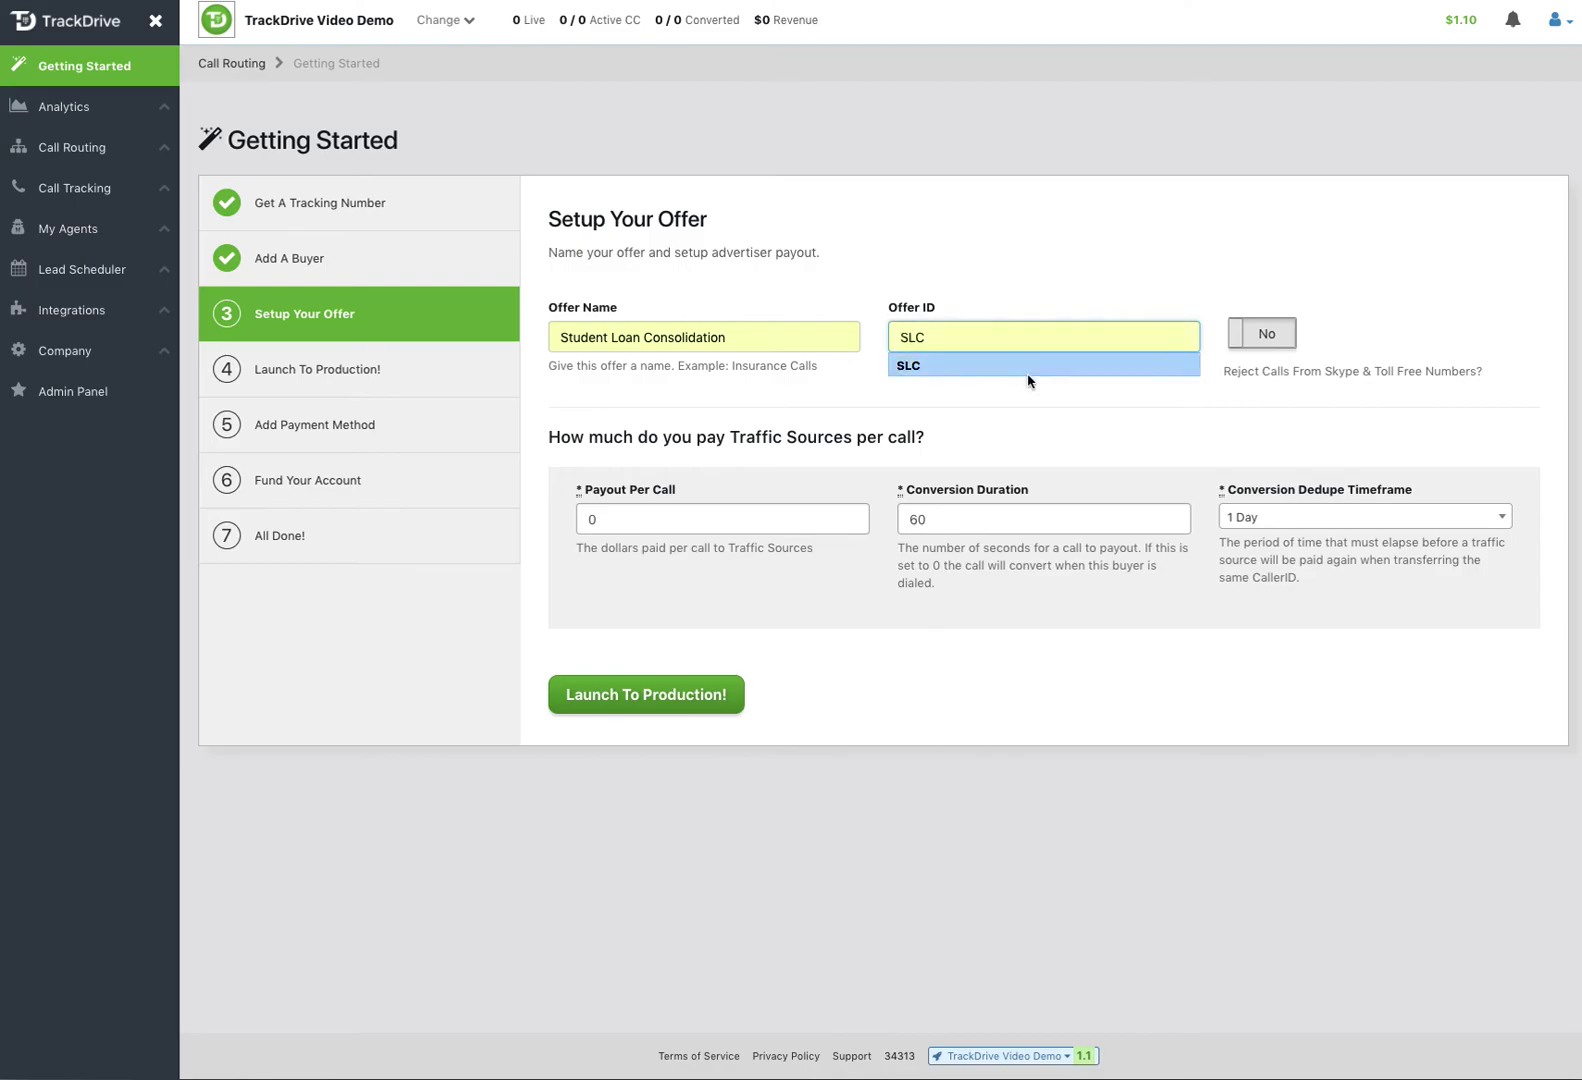
{"action": "left_click", "coordinate": [958, 366]}
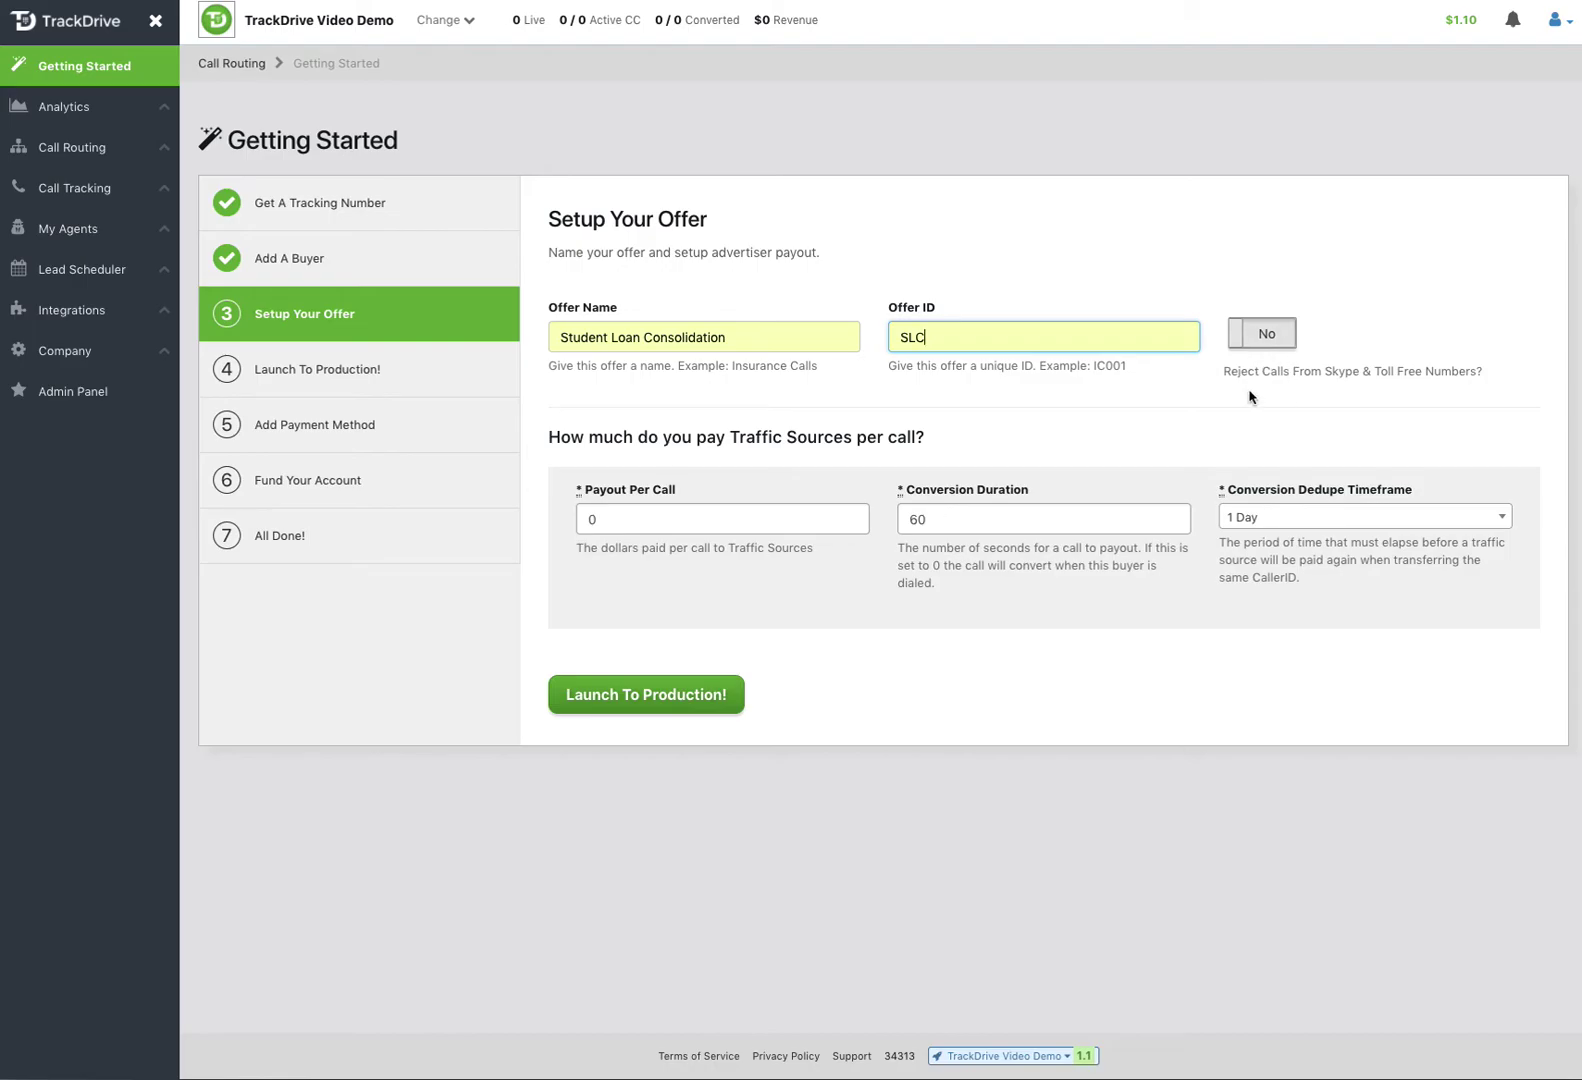
- Keep payout 0, set conversion duration to 150 and dedupe timeframe to 60 Days
{"action": "left_click", "coordinate": [627, 522]}
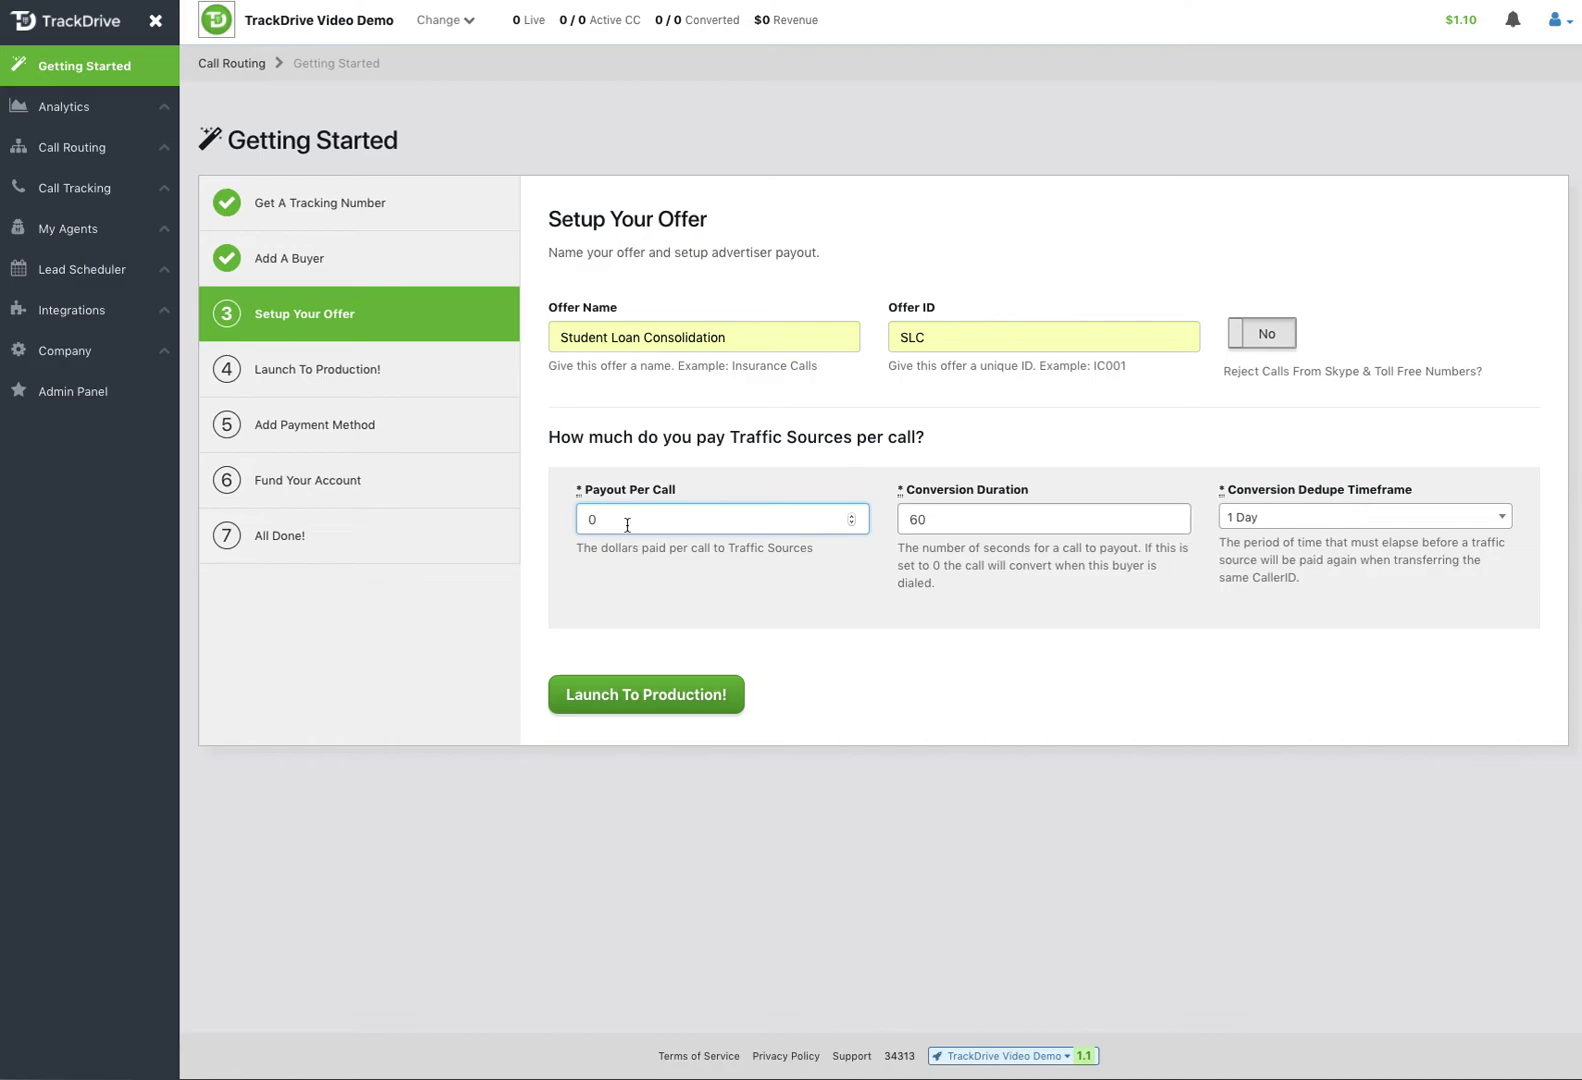
{"action": "left_click", "coordinate": [941, 522]}
{"action": "key", "text": "BackSpace"}
{"action": "key", "text": "BackSpace"}
{"action": "type", "text": "150"}
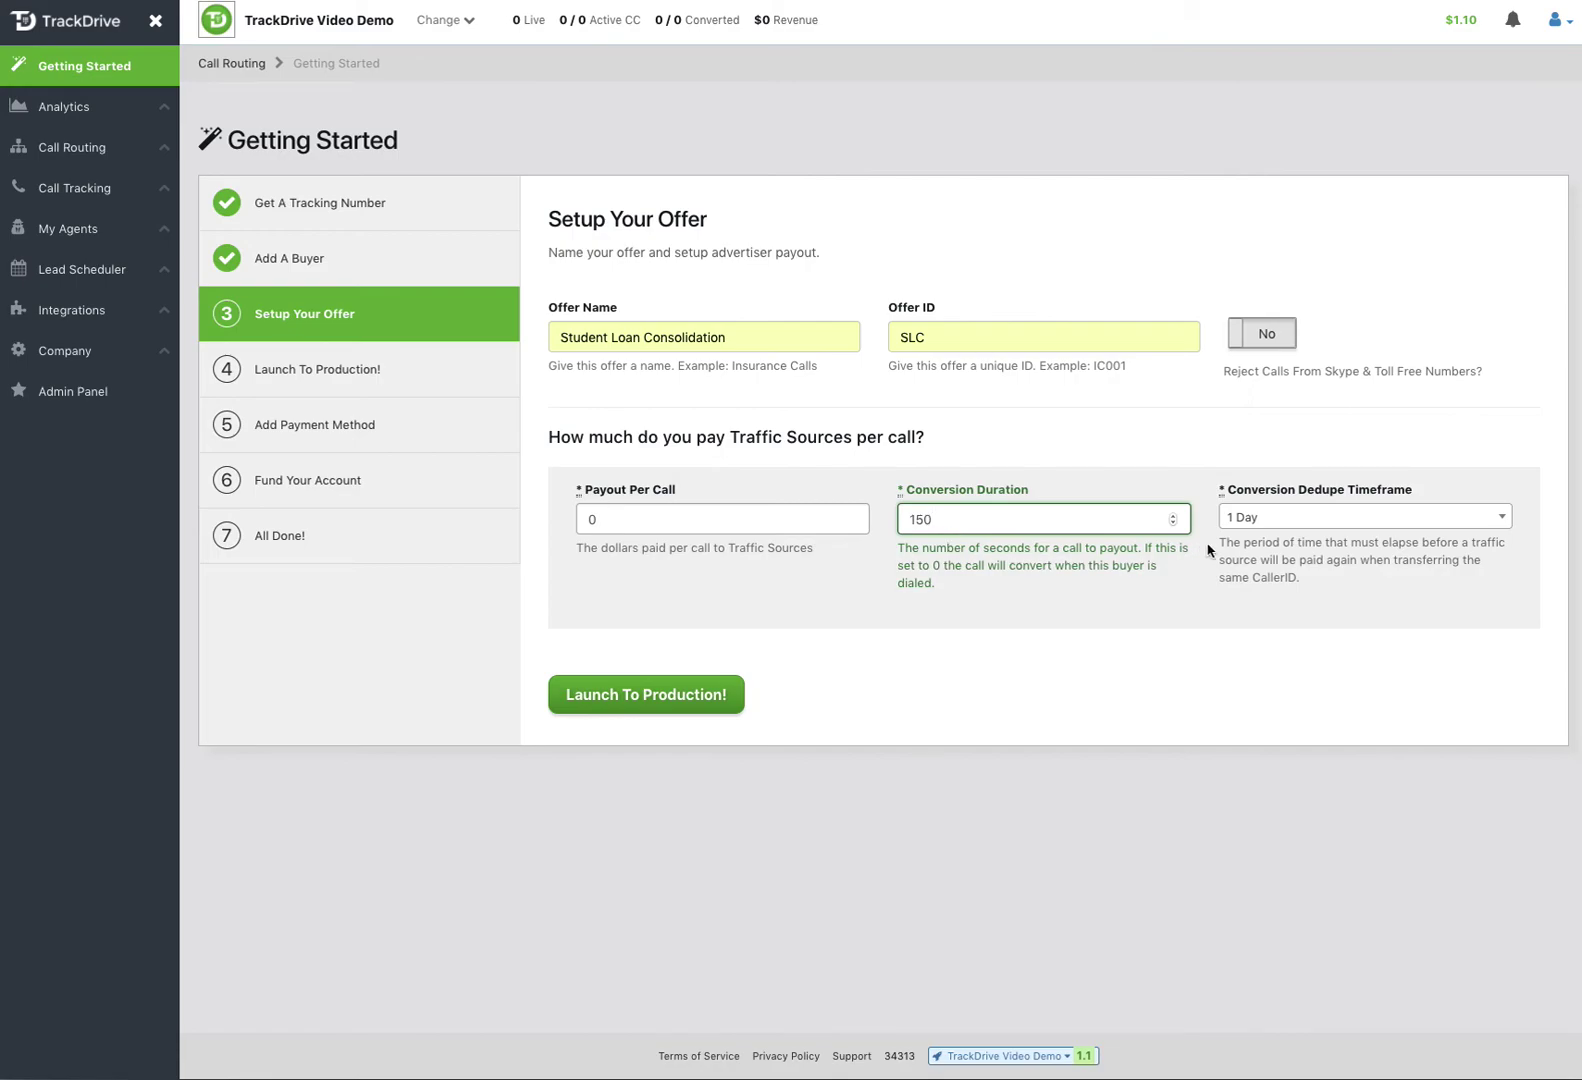
{"action": "left_click", "coordinate": [1252, 522]}
{"action": "left_click", "coordinate": [1250, 866]}
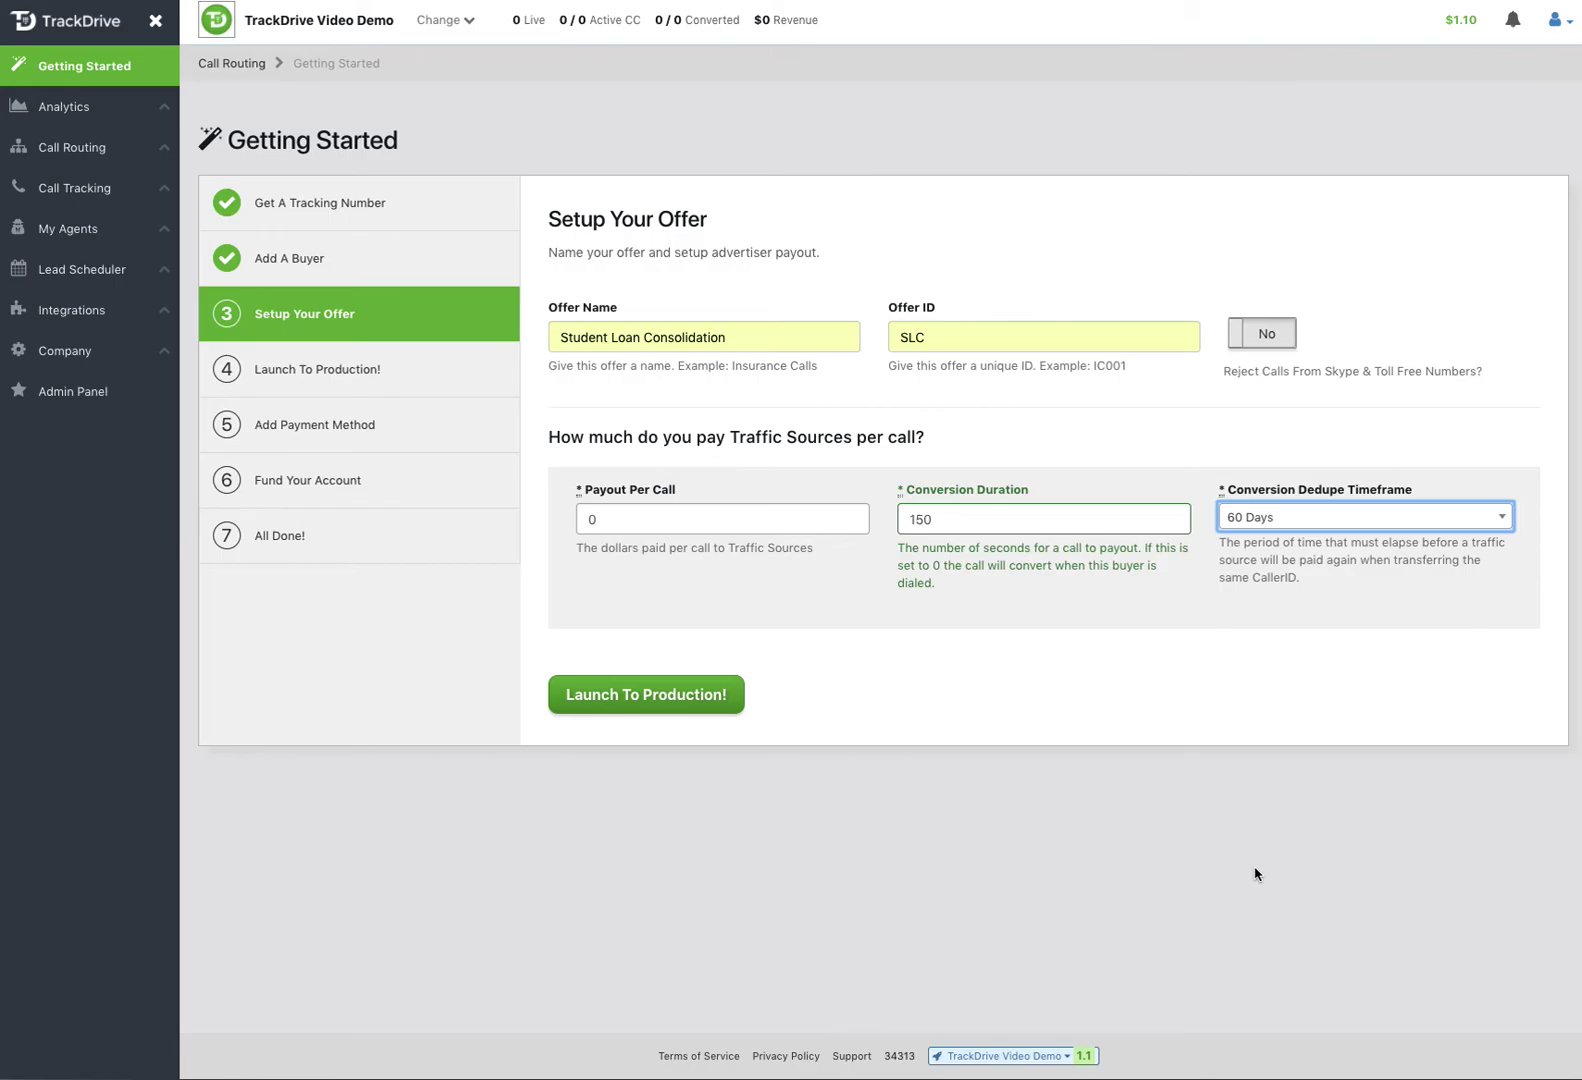
- Launch the Student Loan Consolidation offer to production
{"action": "left_click", "coordinate": [667, 698]}
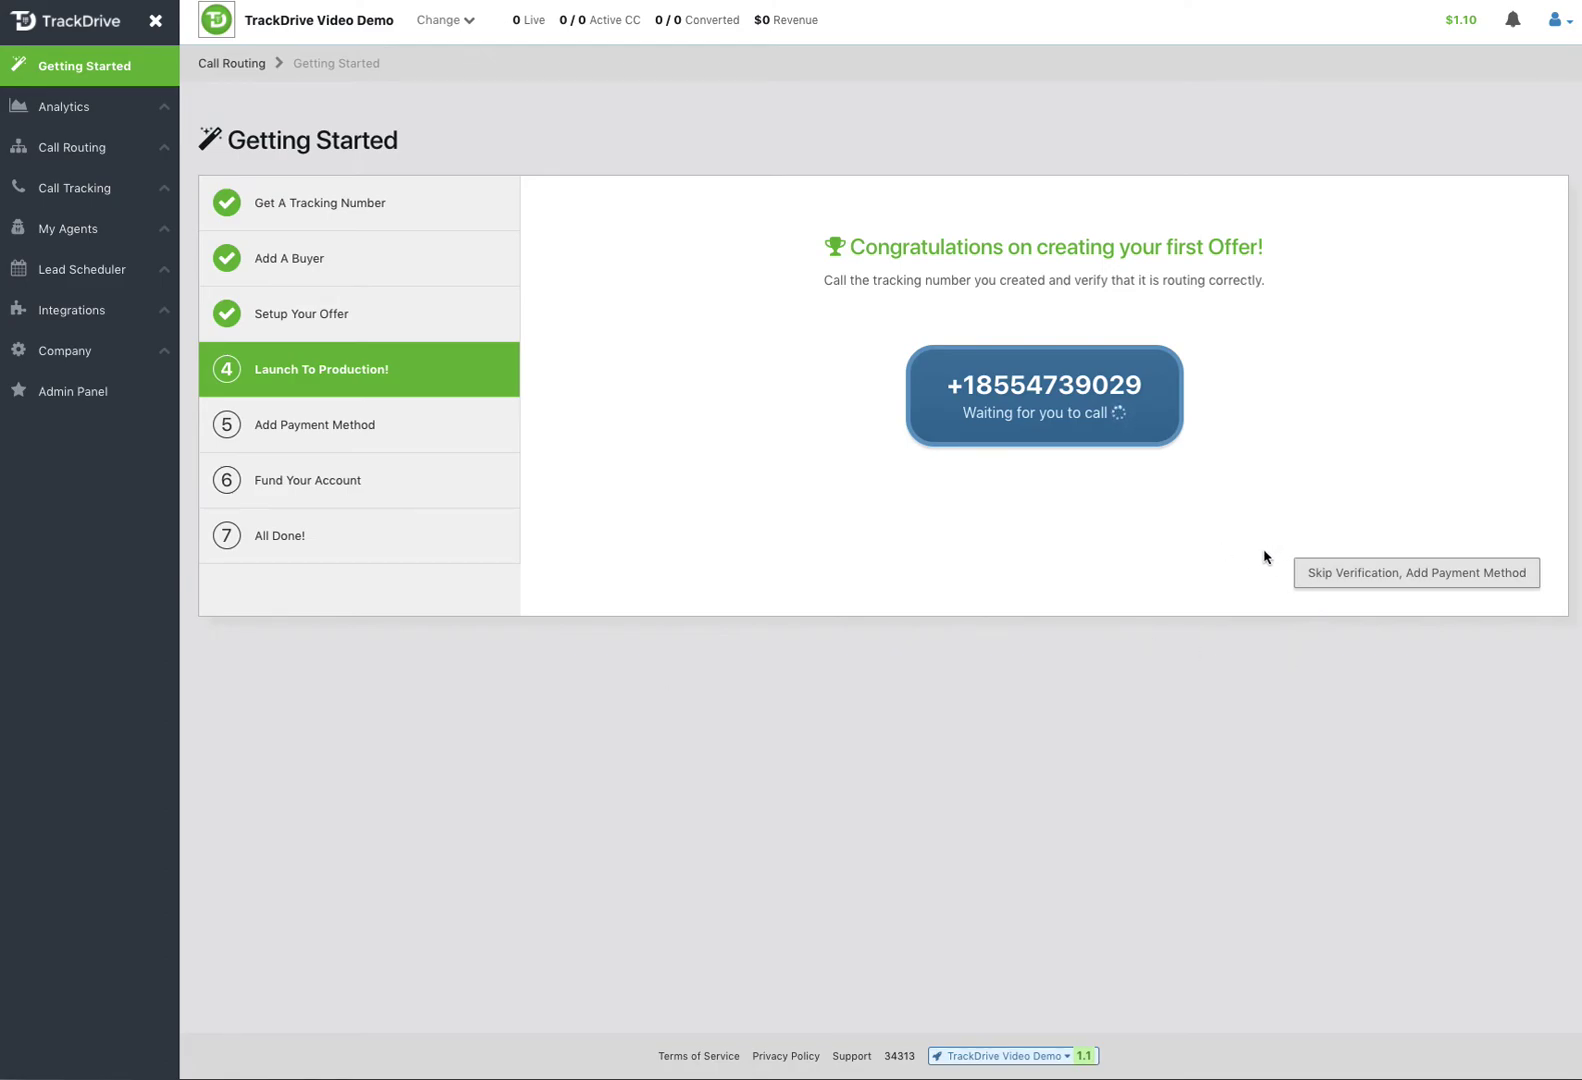
- Review the Offers, Traffic Sources and Buyers lists, ending back on Offers
{"action": "left_click", "coordinate": [73, 158]}
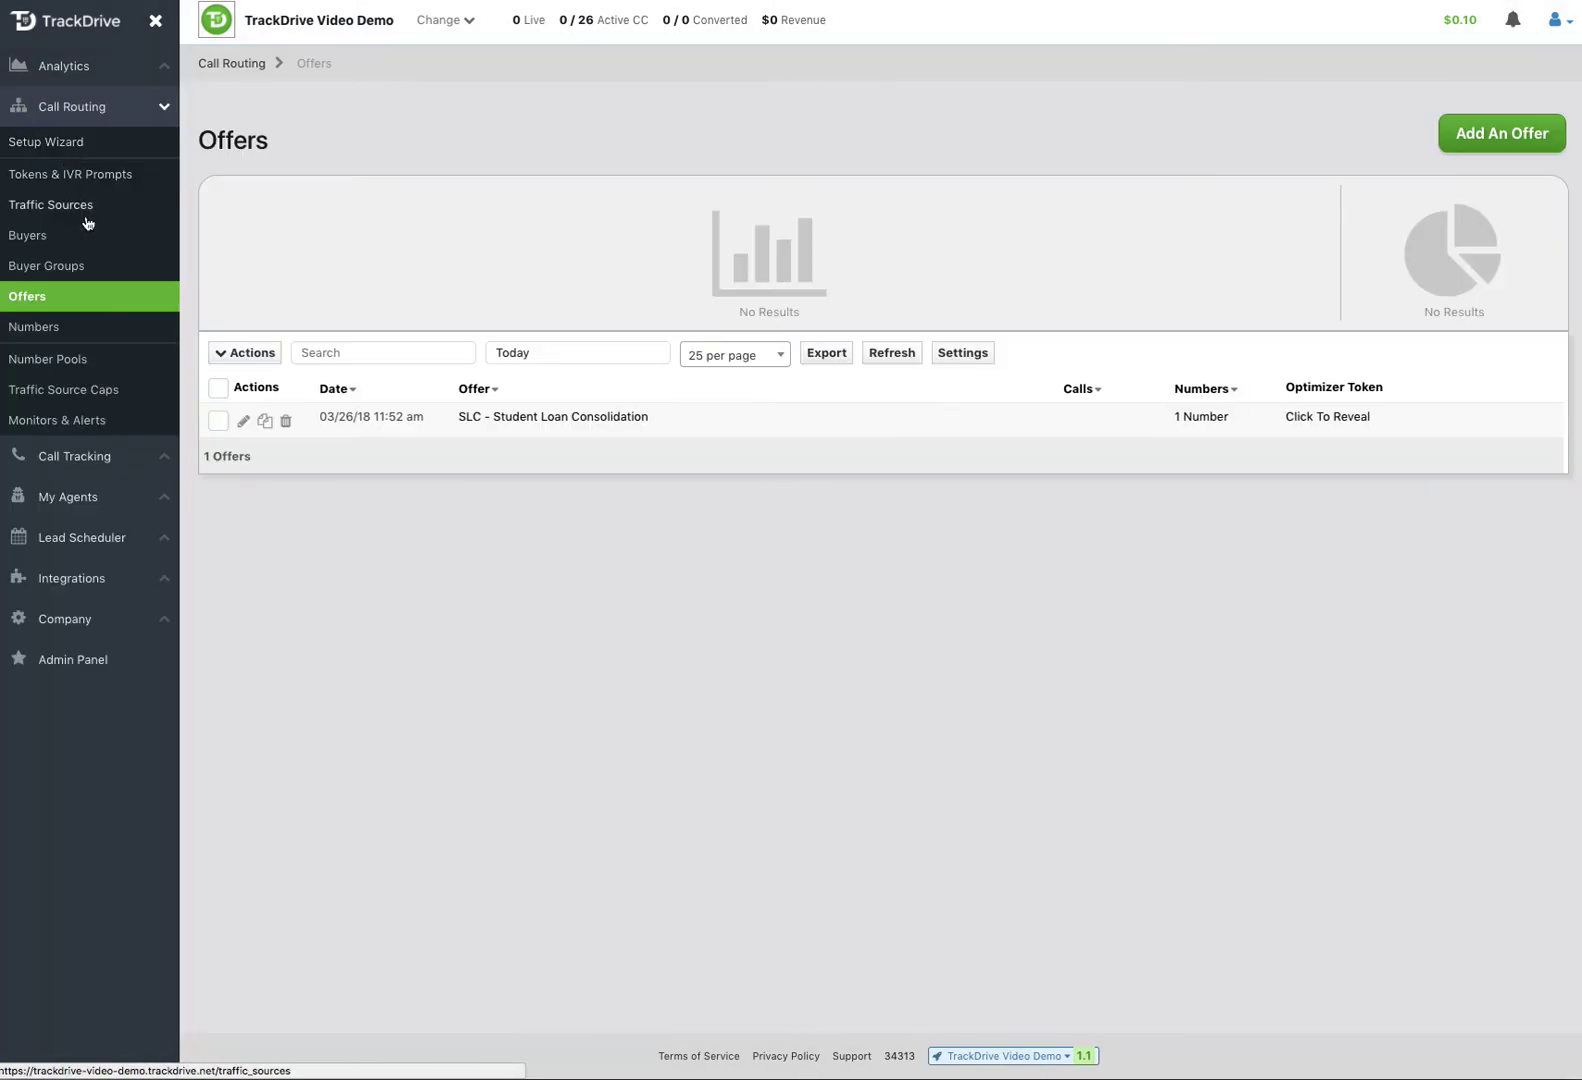
{"action": "left_click", "coordinate": [61, 207]}
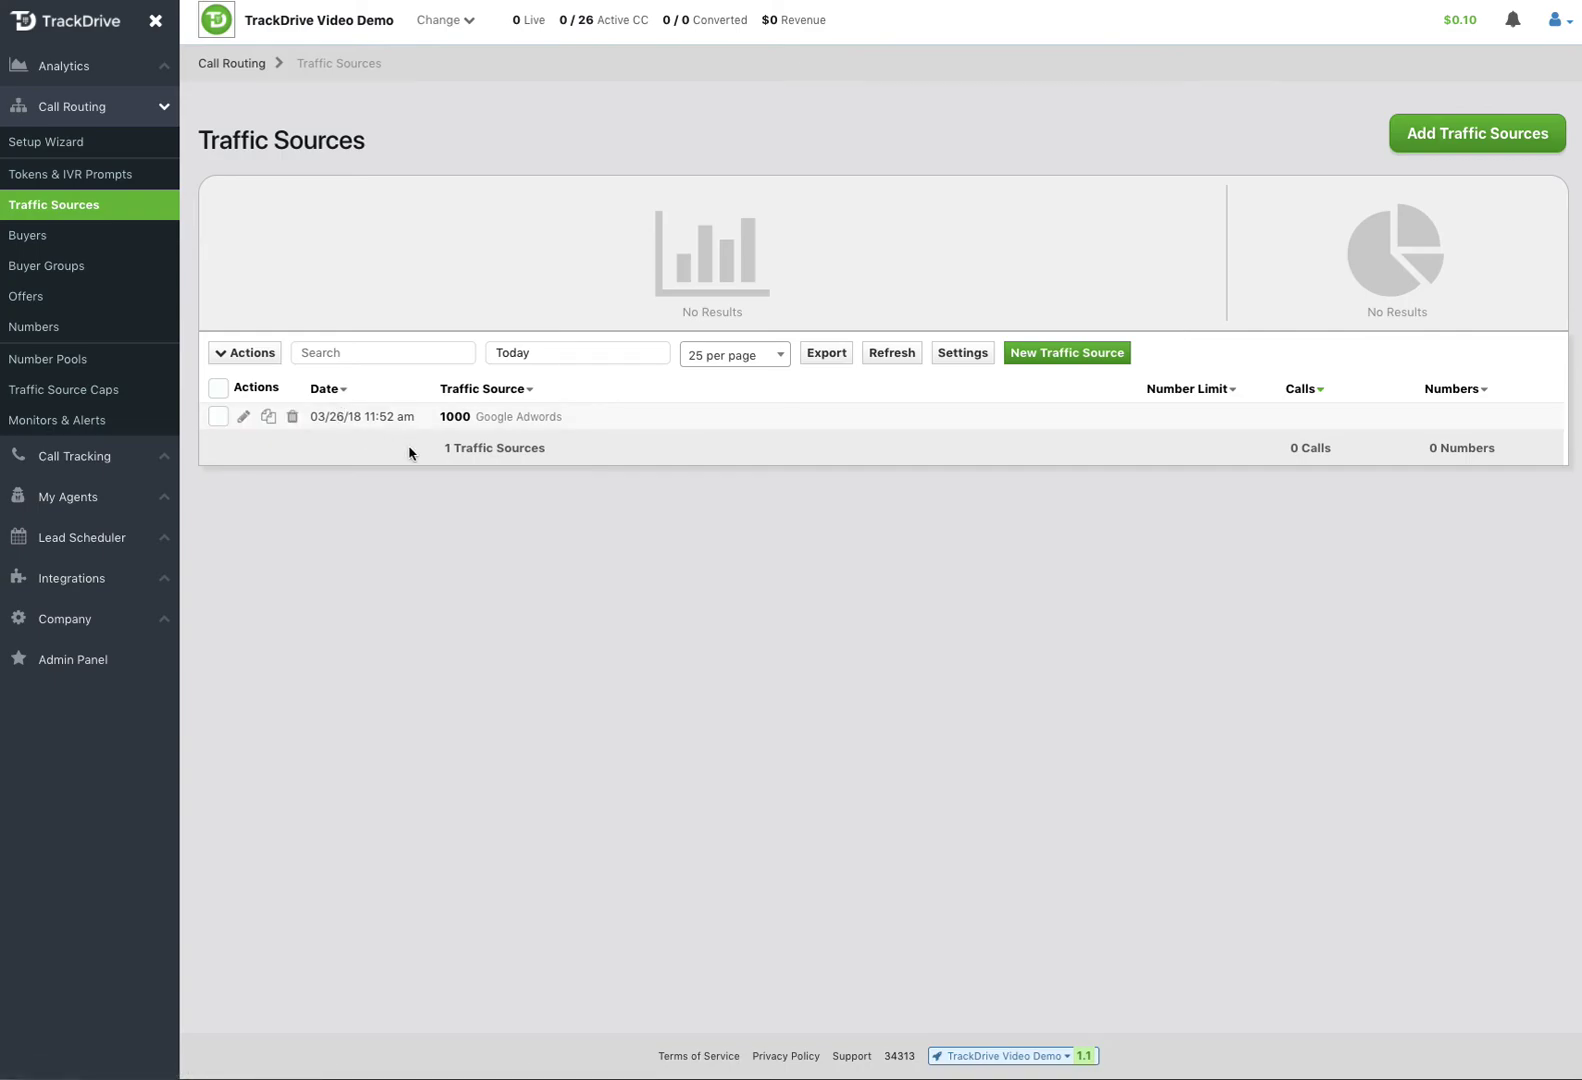
{"action": "left_click", "coordinate": [19, 239]}
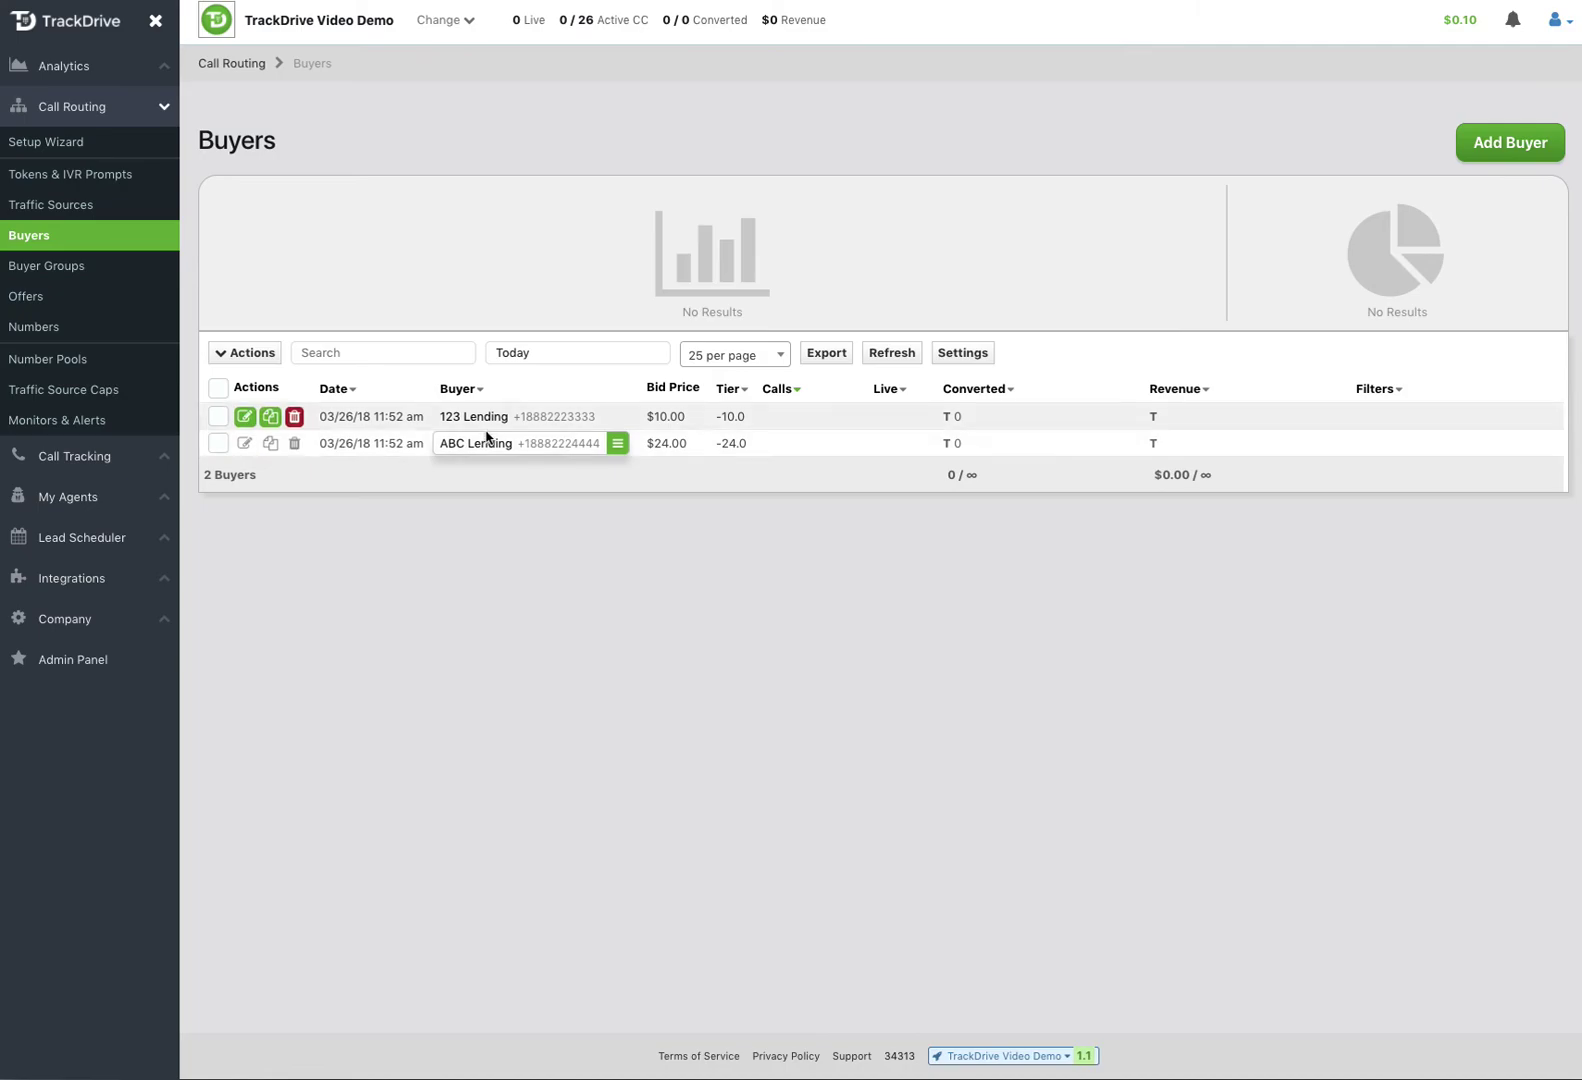
{"action": "left_click", "coordinate": [30, 298]}
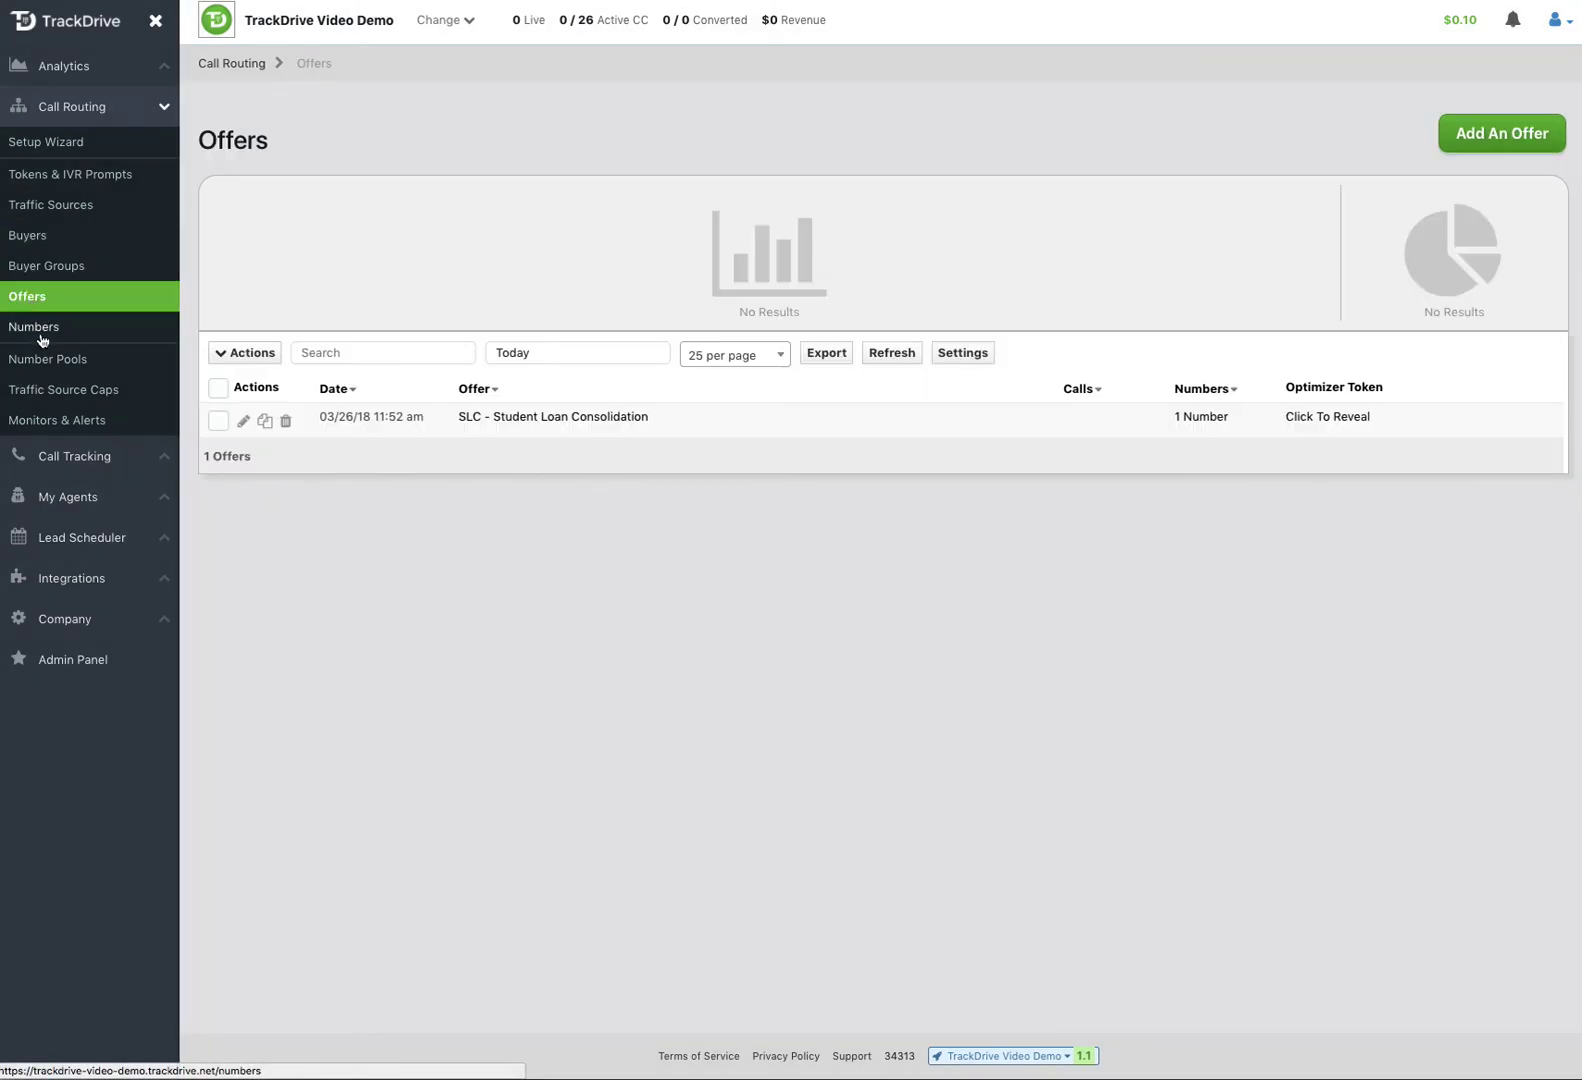
- Open the SLC offer's edit page and view its call flow to both buyers
{"action": "left_click", "coordinate": [243, 426]}
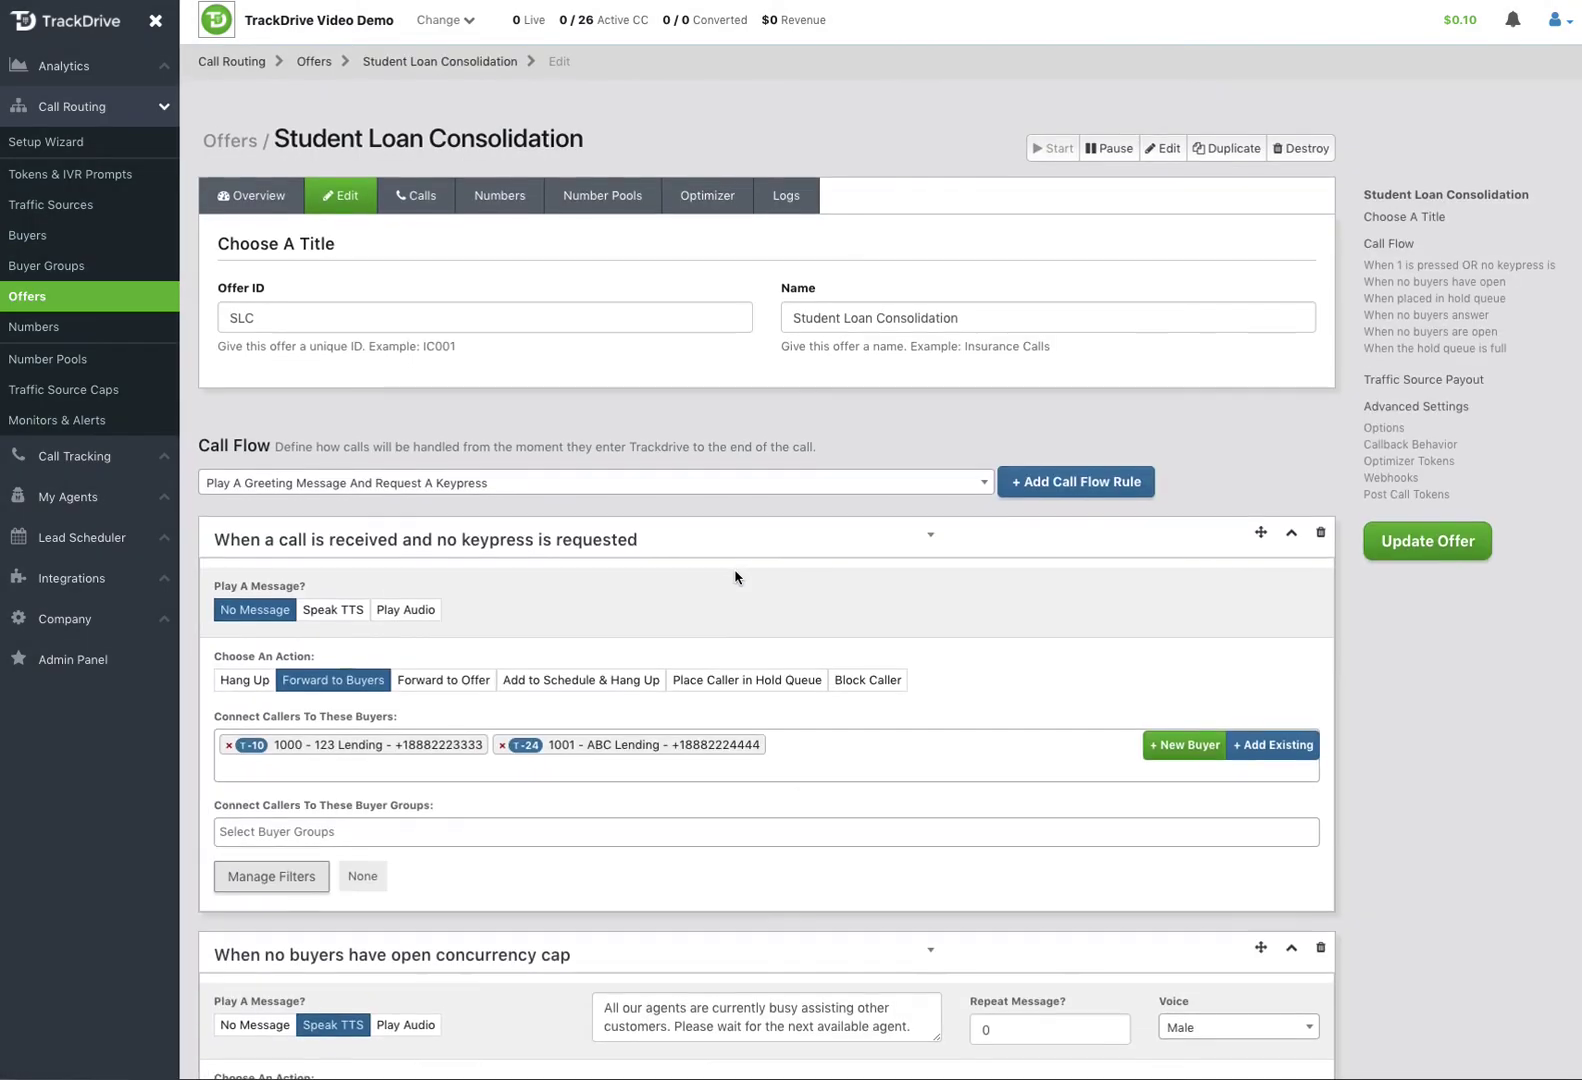
{"action": "scroll", "coordinate": [735, 577], "scroll_direction": "down", "scroll_amount": 3}
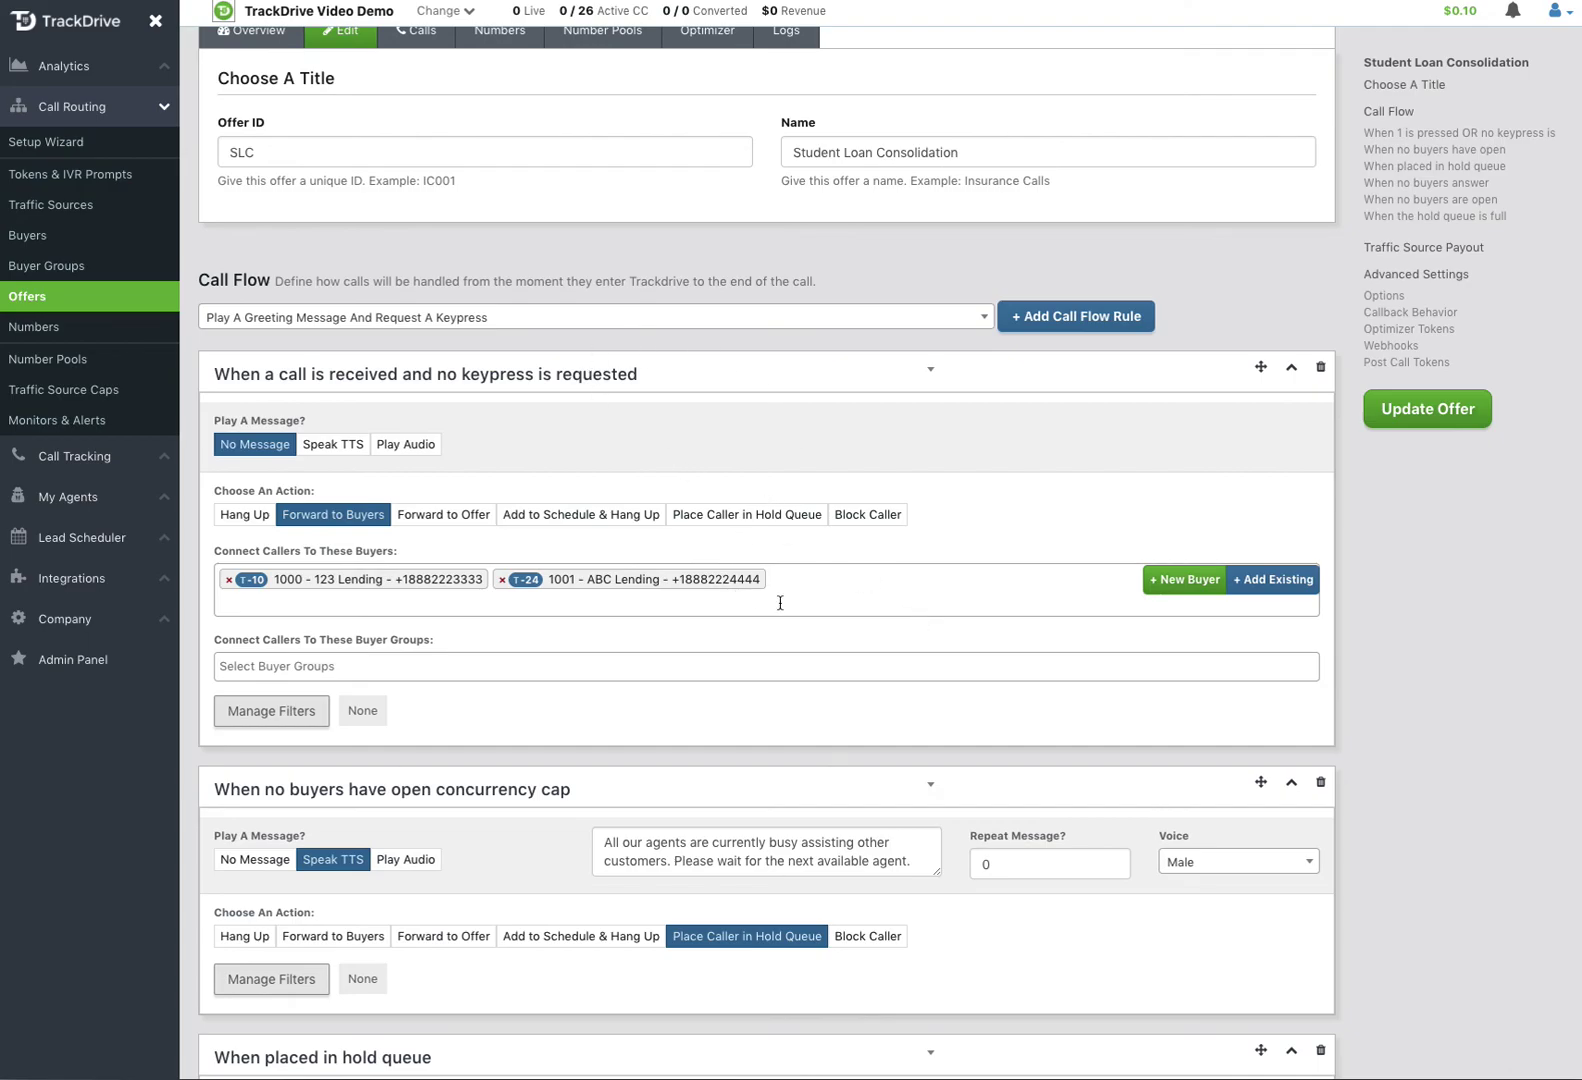
{"action": "left_click", "coordinate": [41, 328]}
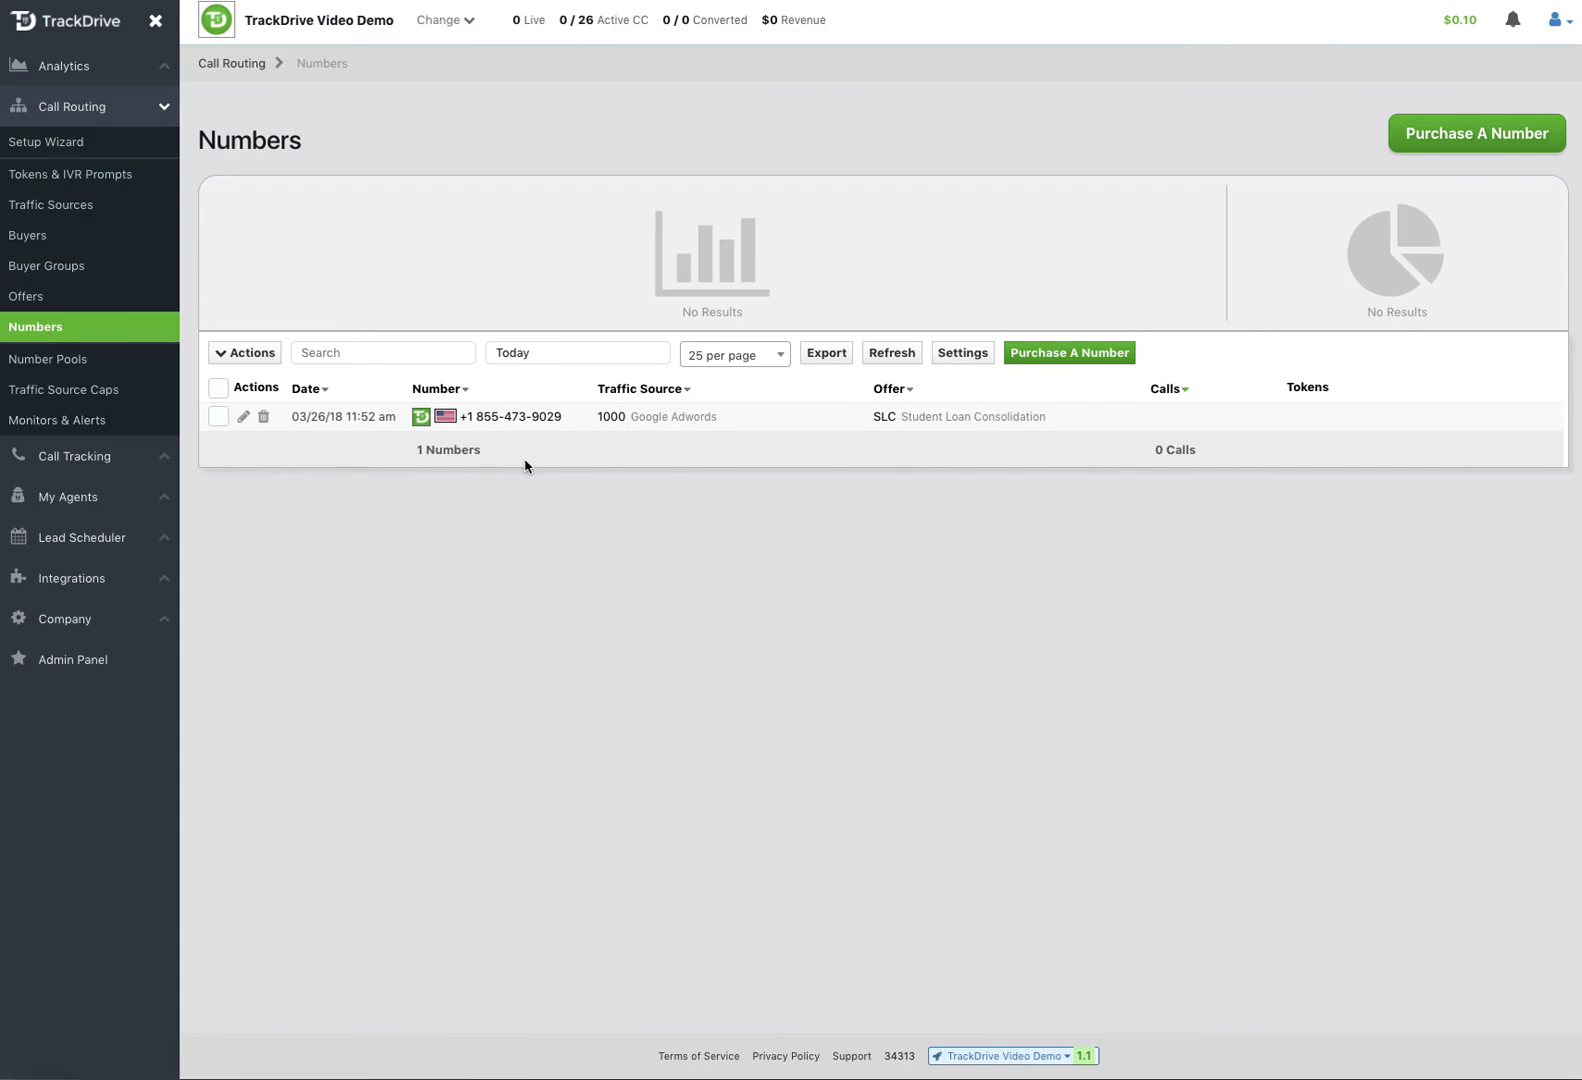